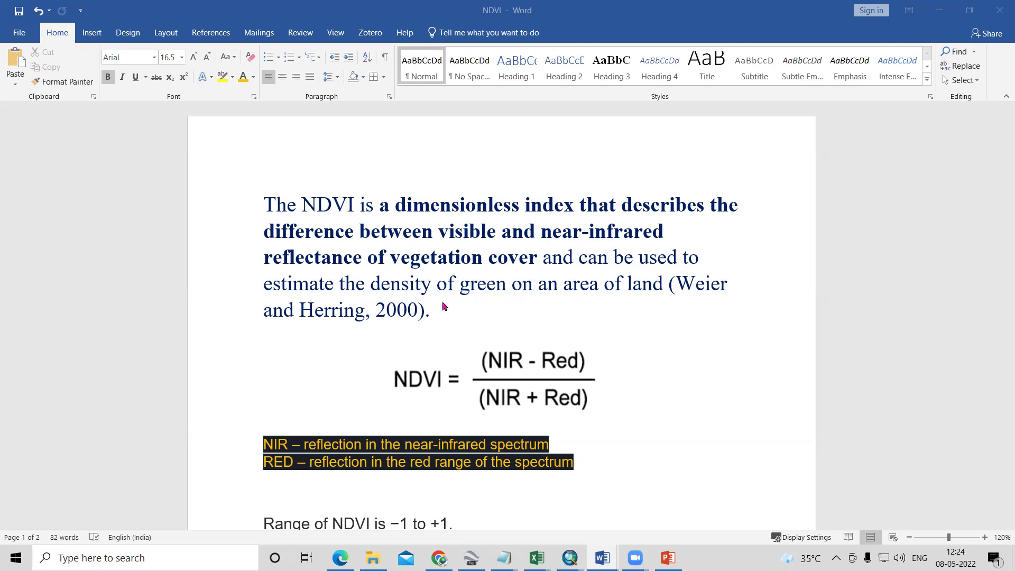
# Read the document's NDVI definition, formula and value range, plus the Landsat 8 and Sentinel-2A band tables.
pyautogui.scroll(-2, 562, 440)
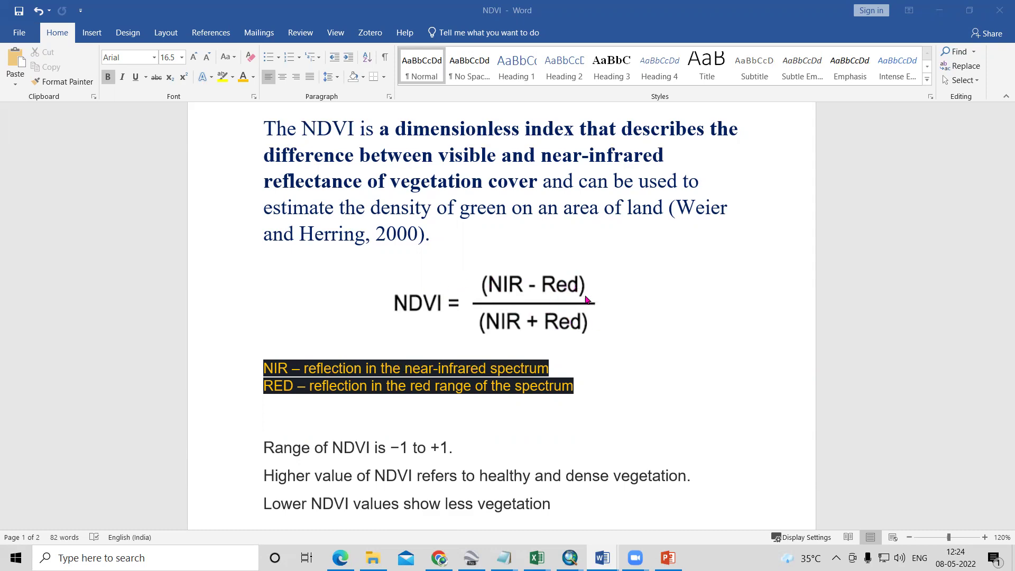
pyautogui.scroll(1, 570, 325)
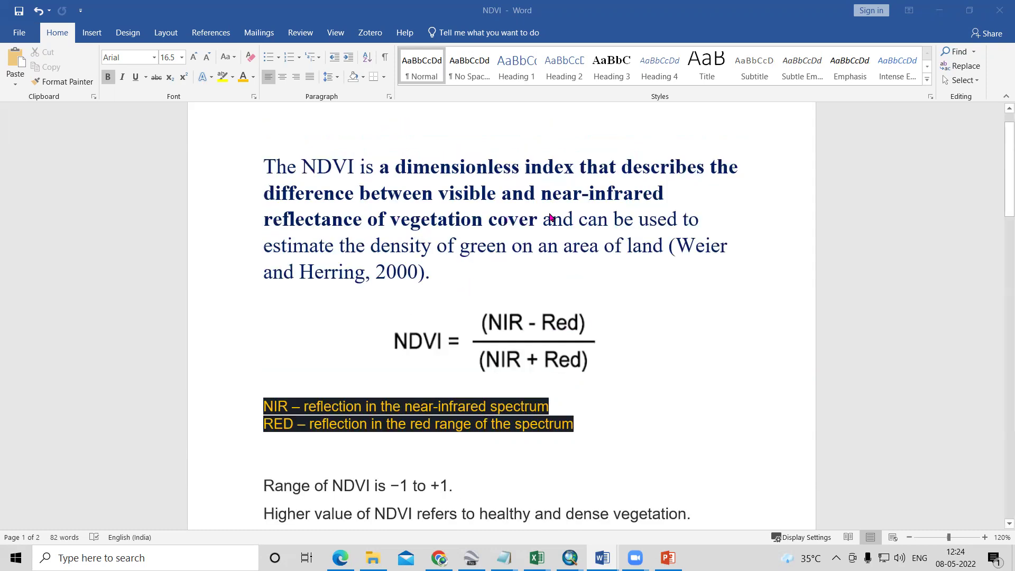
pyautogui.scroll(-7, 612, 367)
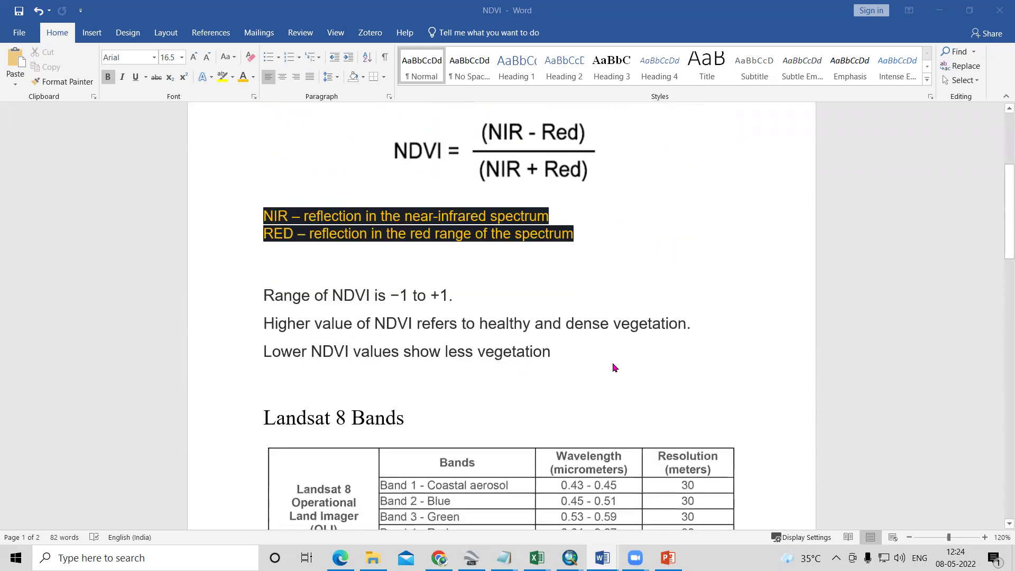
pyautogui.scroll(-2, 331, 349)
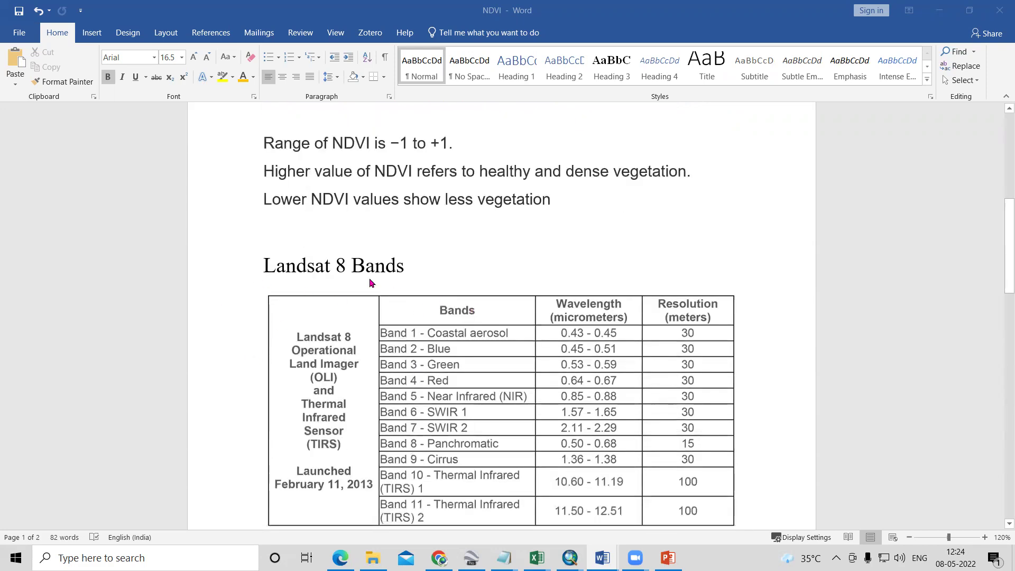
pyautogui.scroll(-1, 405, 279)
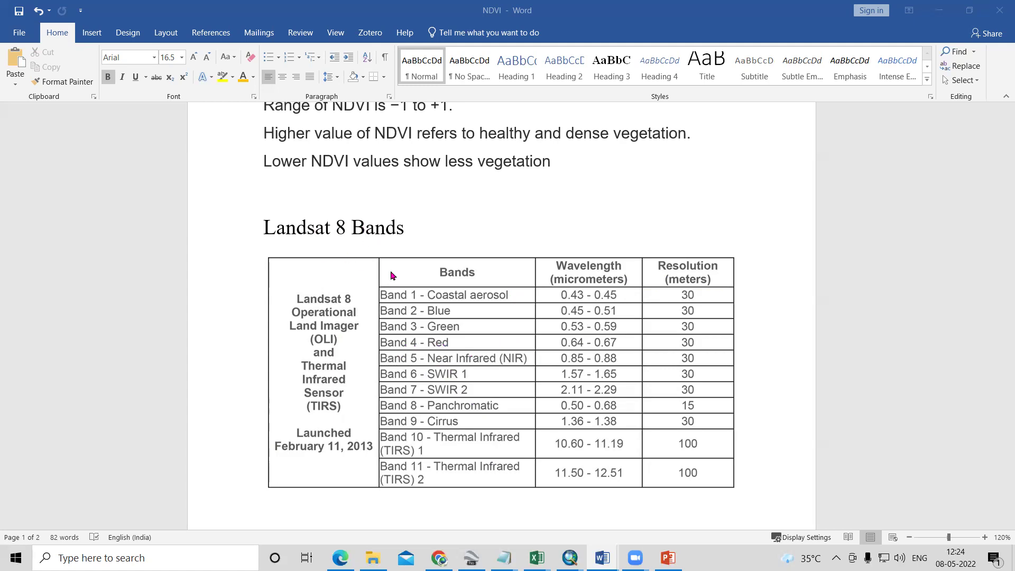
pyautogui.scroll(1, 390, 268)
pyautogui.scroll(-2, 392, 273)
pyautogui.scroll(-7, 391, 274)
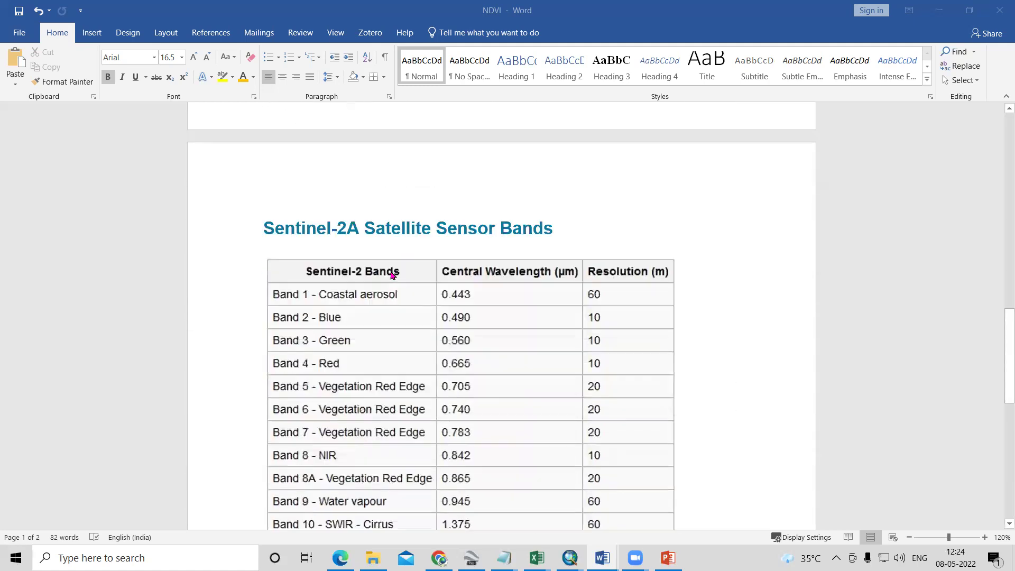
pyautogui.scroll(1, 303, 195)
pyautogui.scroll(-1, 427, 205)
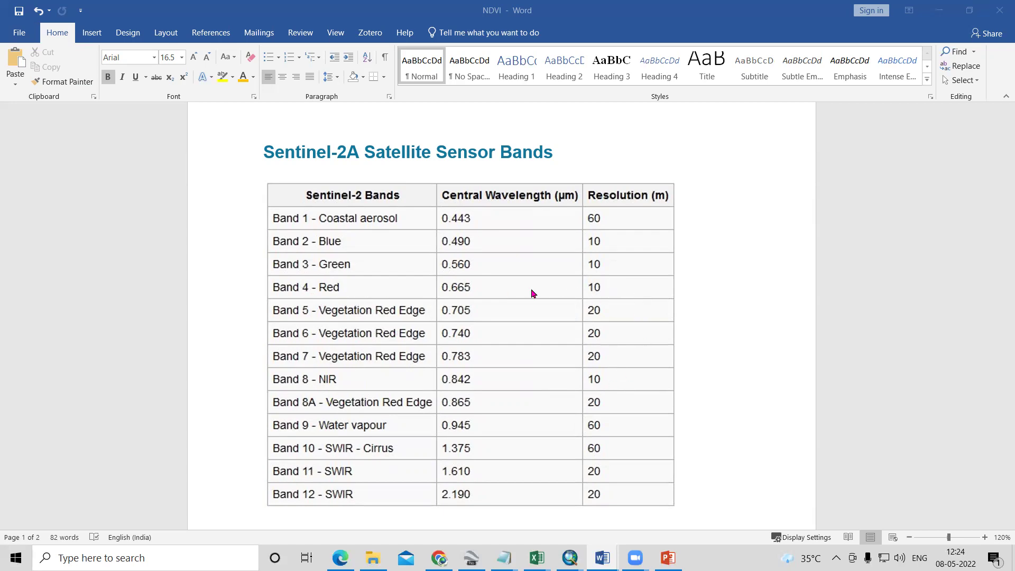
pyautogui.scroll(10, 449, 362)
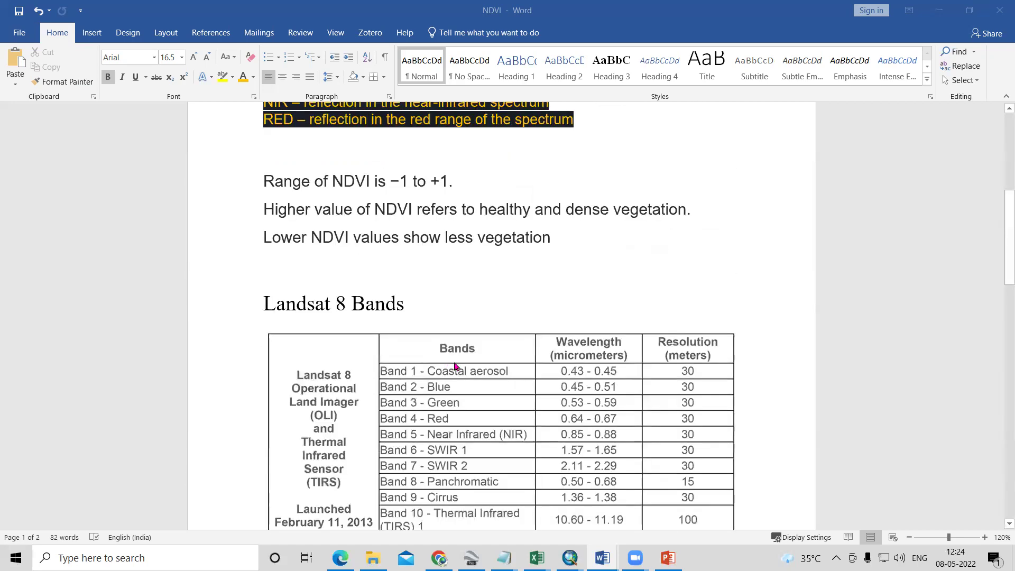
pyautogui.scroll(-2, 452, 365)
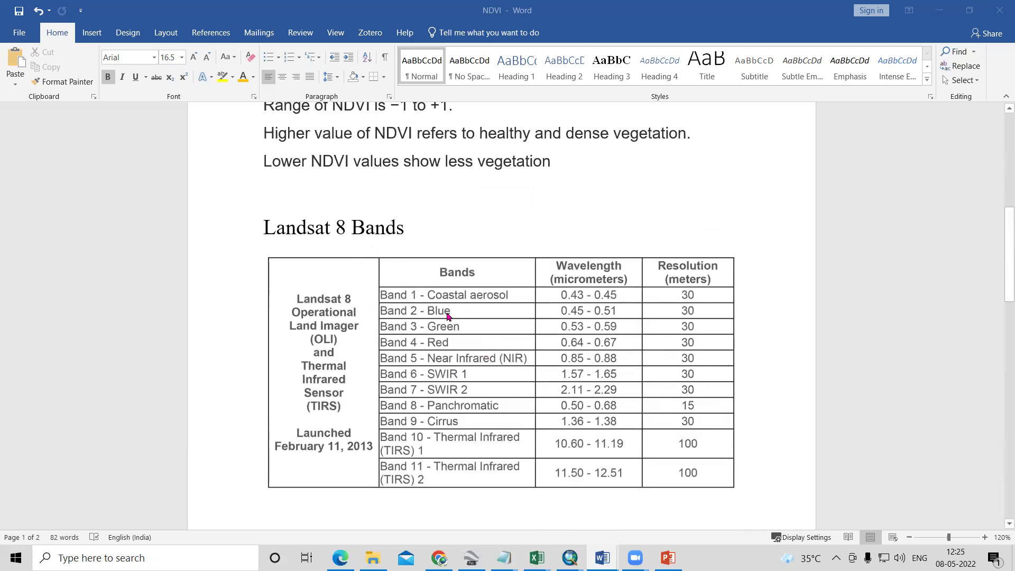
pyautogui.scroll(-12, 503, 397)
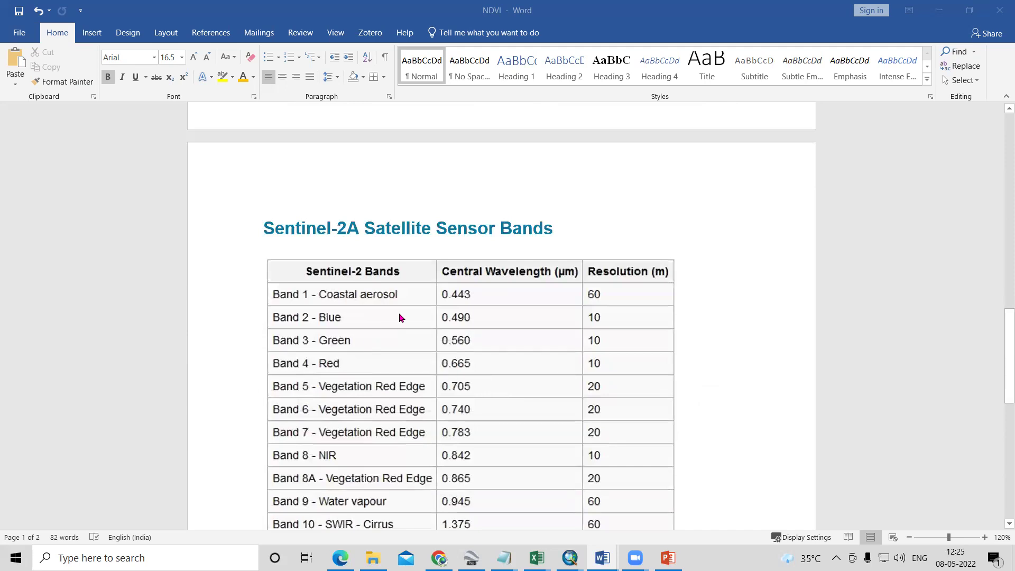
pyautogui.scroll(-1, 450, 332)
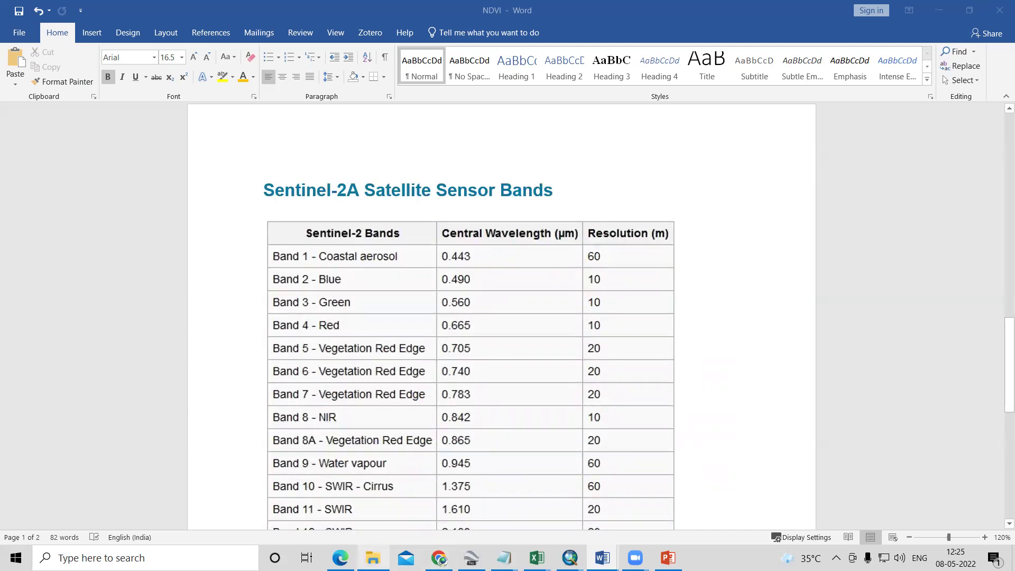
# Switch to File Explorer and view the band files in the Landsat folder LC08_L1TP_147049_20200320_20200822_02_T1 inside the NDVI folder.
pyautogui.moveTo(373, 557)
pyautogui.click(387, 486)
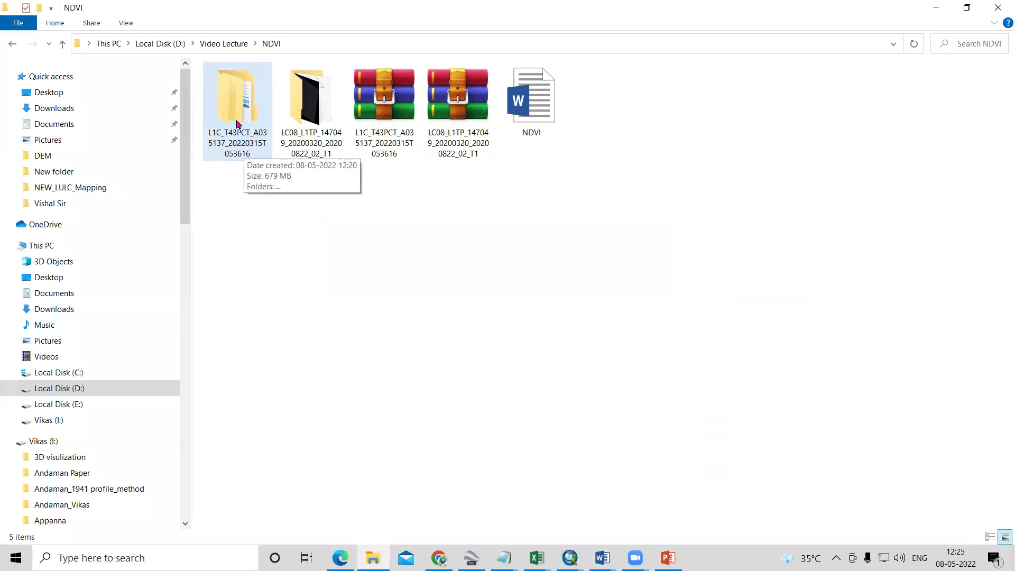
pyautogui.click(302, 131)
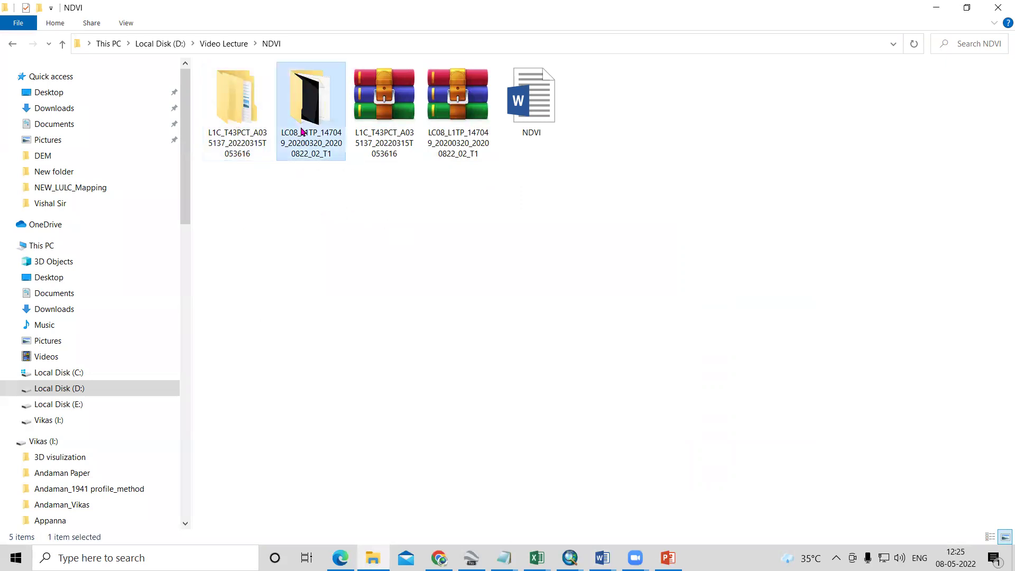
pyautogui.doubleClick(302, 132)
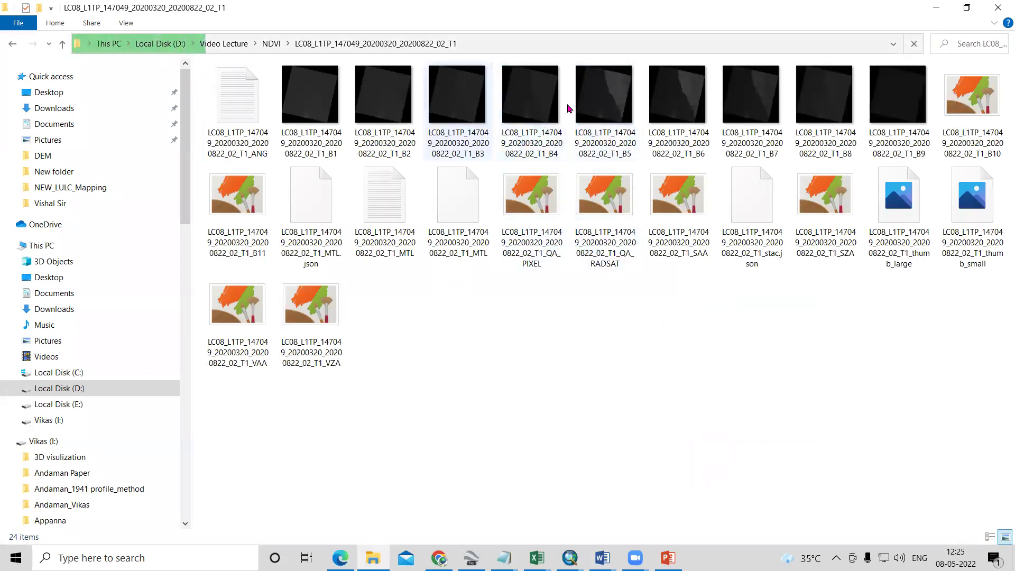
# Return to the NDVI folder and browse the Sentinel-2 scene down through GRANULE to IMG_DATA to examine its band files.
pyautogui.click(62, 46)
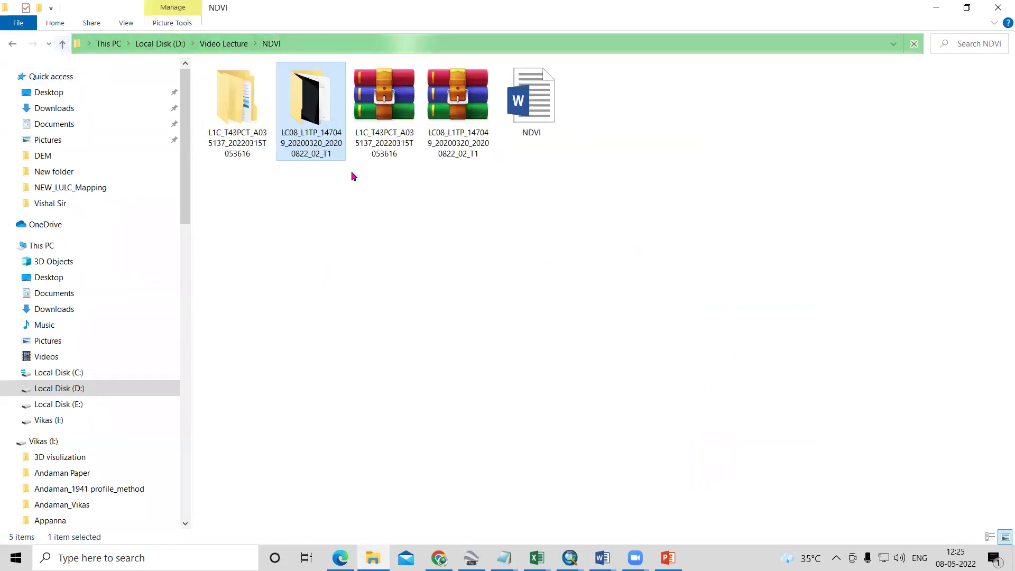
pyautogui.doubleClick(236, 100)
pyautogui.doubleClick(251, 86)
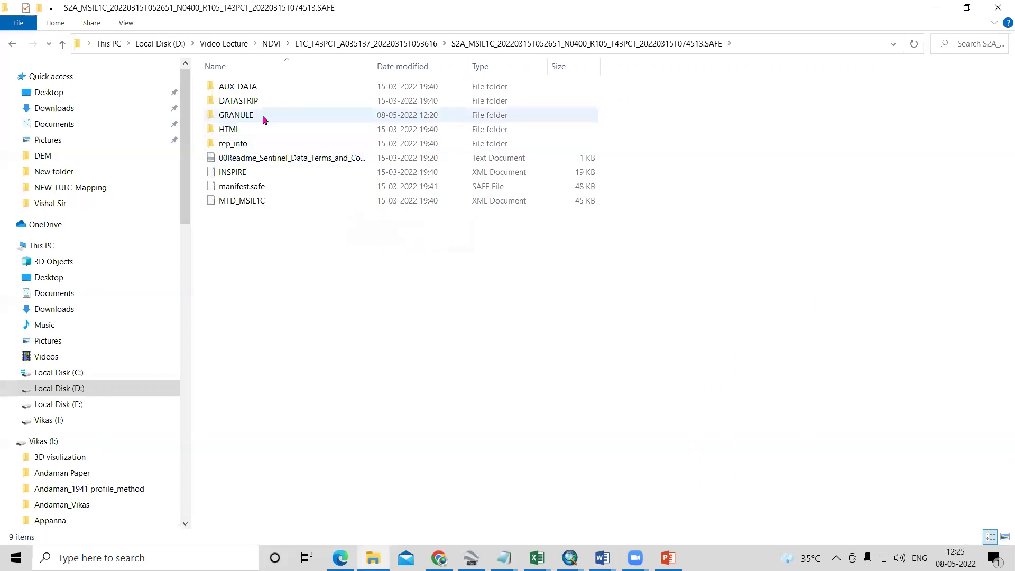
pyautogui.doubleClick(264, 116)
pyautogui.press('Down')
pyautogui.press('Return')
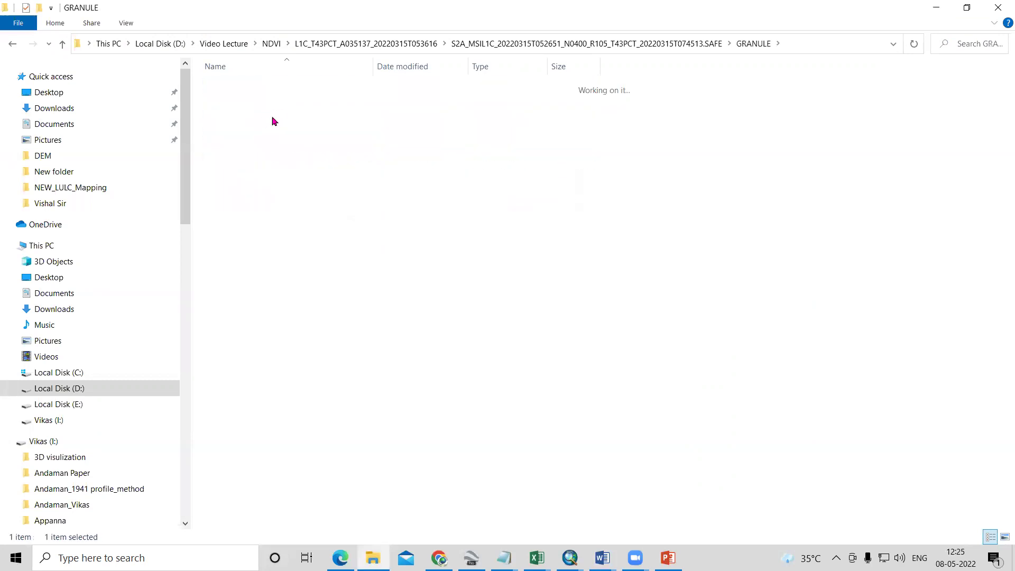
pyautogui.doubleClick(271, 100)
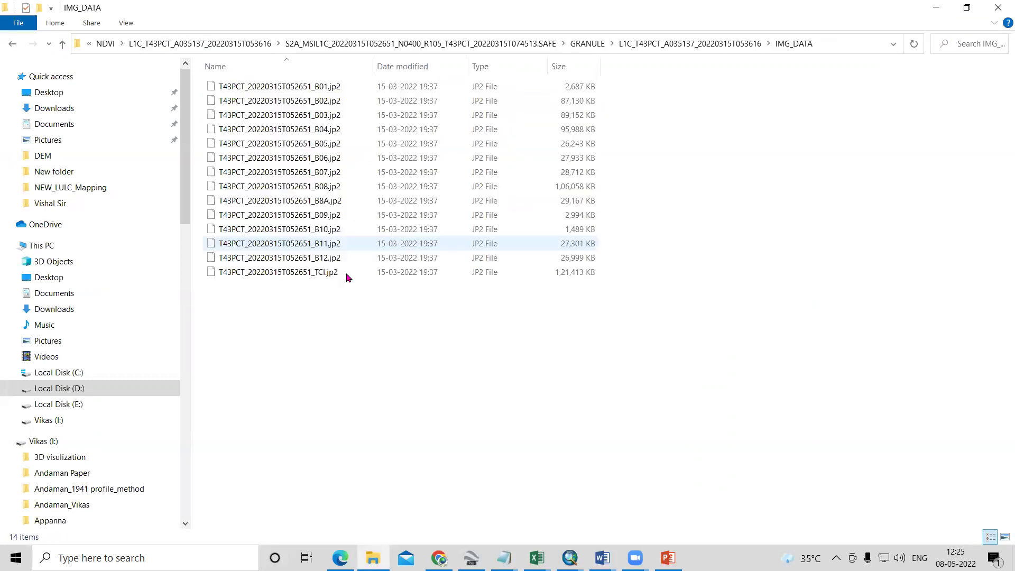
pyautogui.click(332, 189)
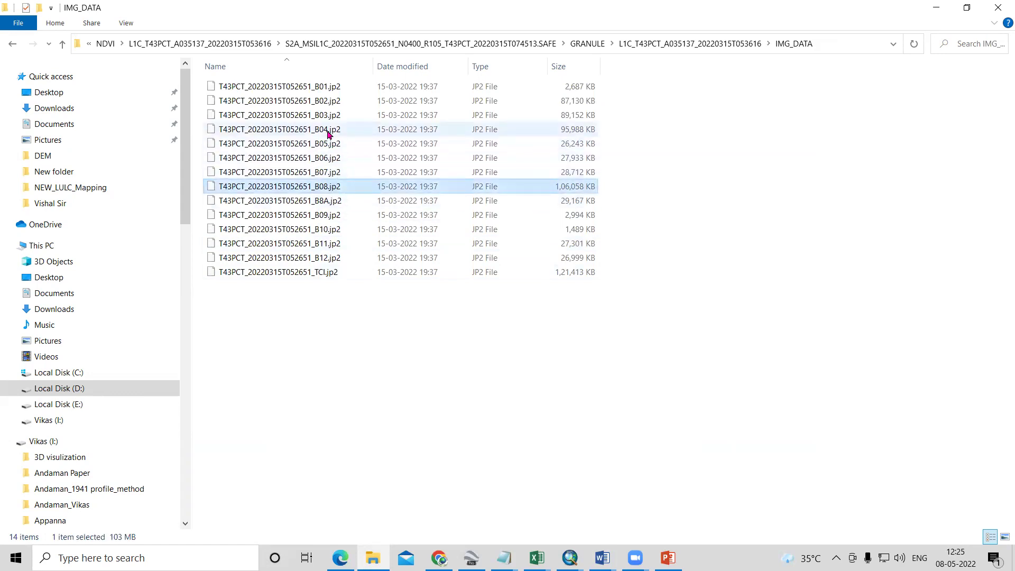
pyautogui.click(406, 405)
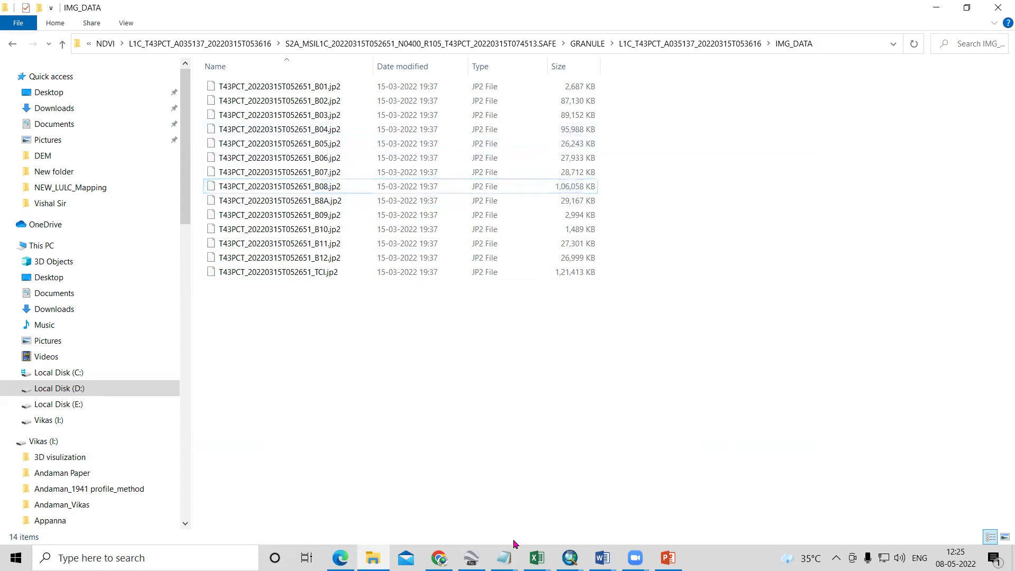
# Switch to the untitled ArcMap window and expand D:\Video Lecture\NDVI\LC08_L1TP_147049_20200320_20200822_02_T1 in the Catalog.
pyautogui.moveTo(570, 557)
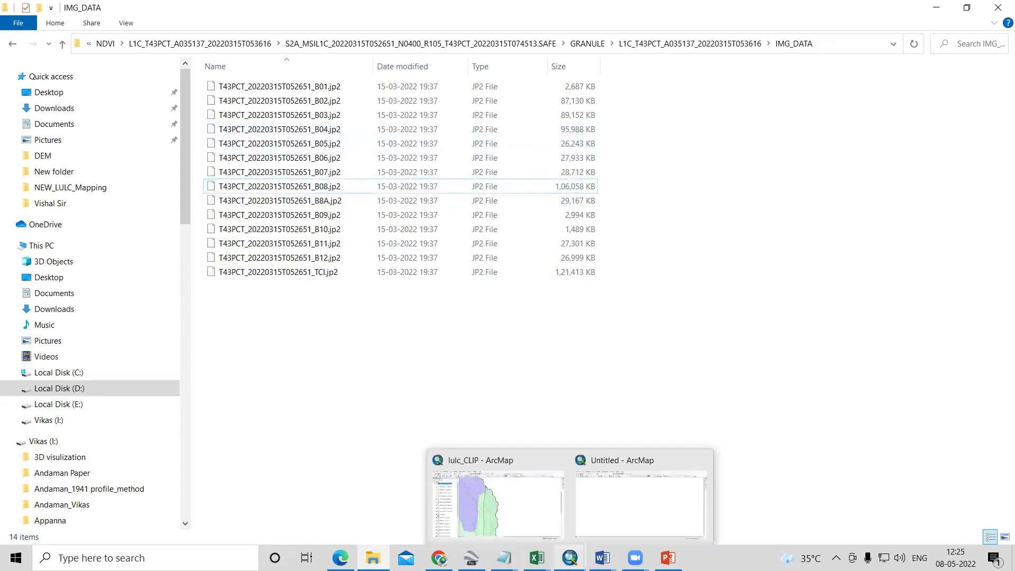
pyautogui.click(599, 480)
pyautogui.click(1007, 92)
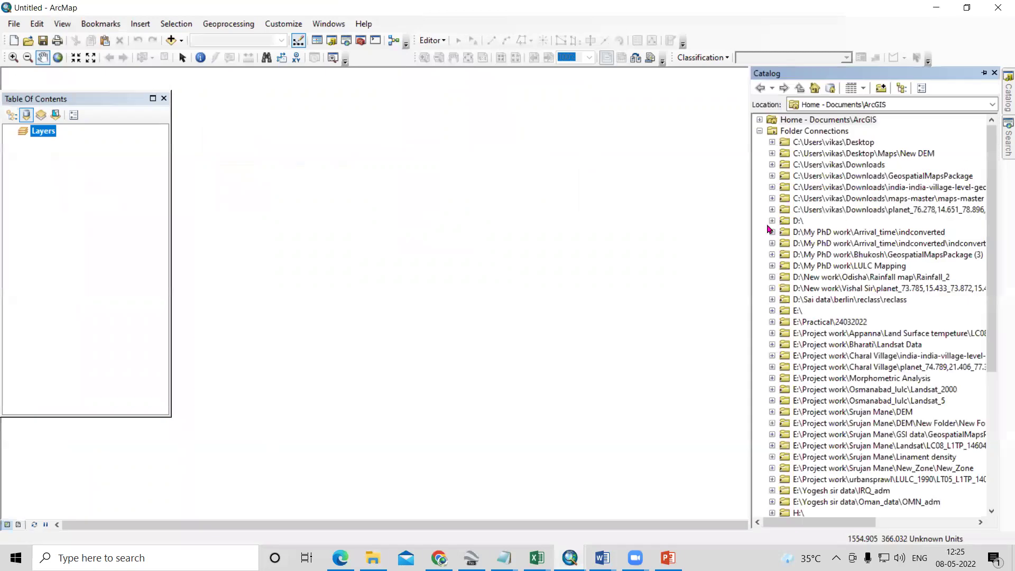
pyautogui.scroll(-10, 812, 238)
pyautogui.click(812, 233)
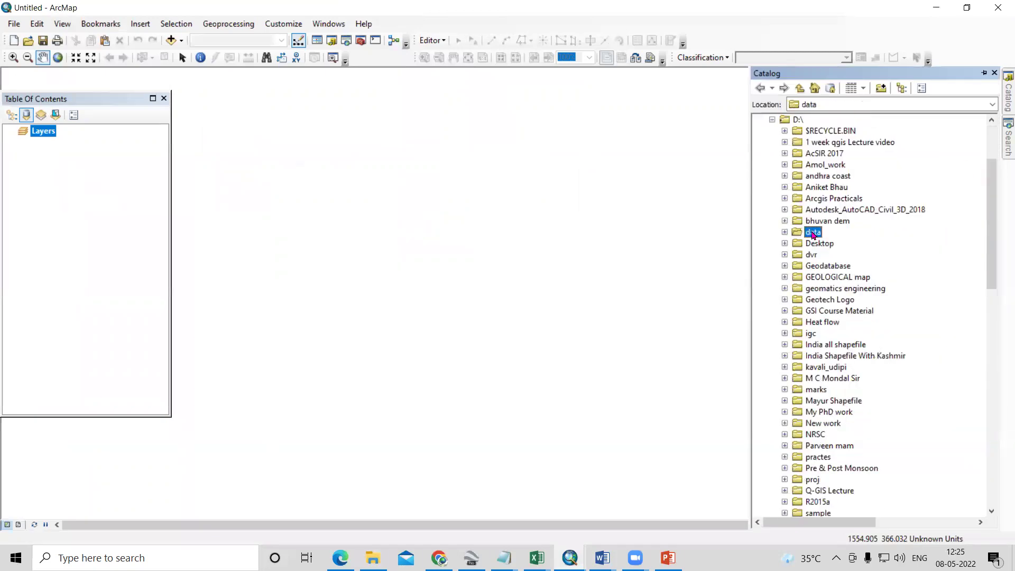
pyautogui.scroll(-7, 811, 234)
pyautogui.click(852, 368)
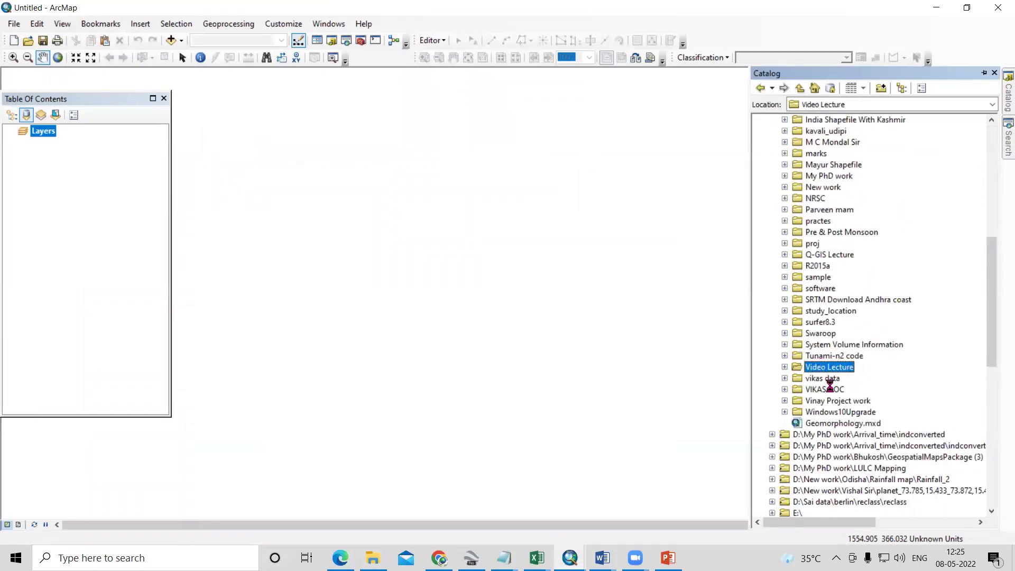
pyautogui.scroll(-1, 831, 388)
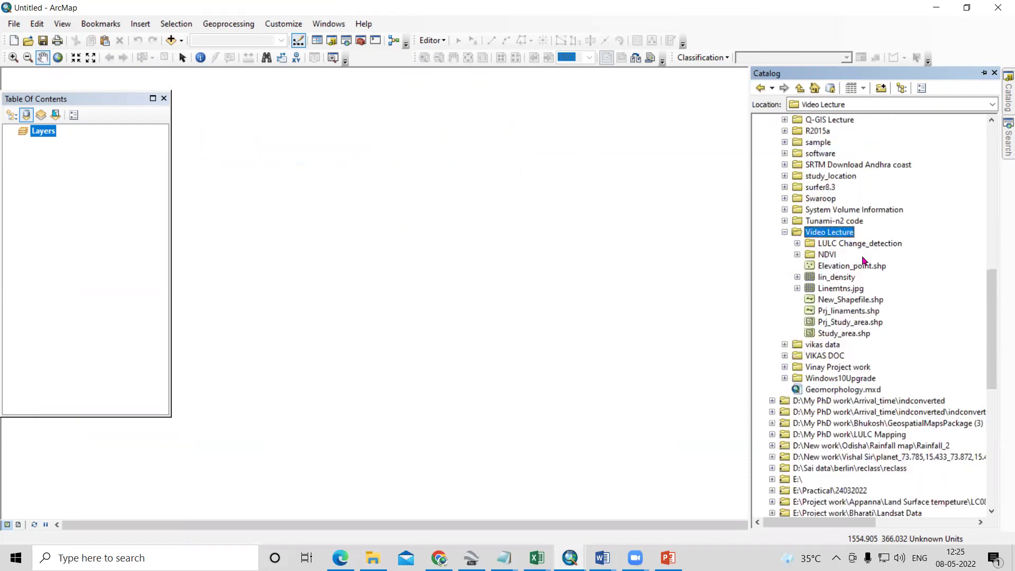
pyautogui.doubleClick(828, 255)
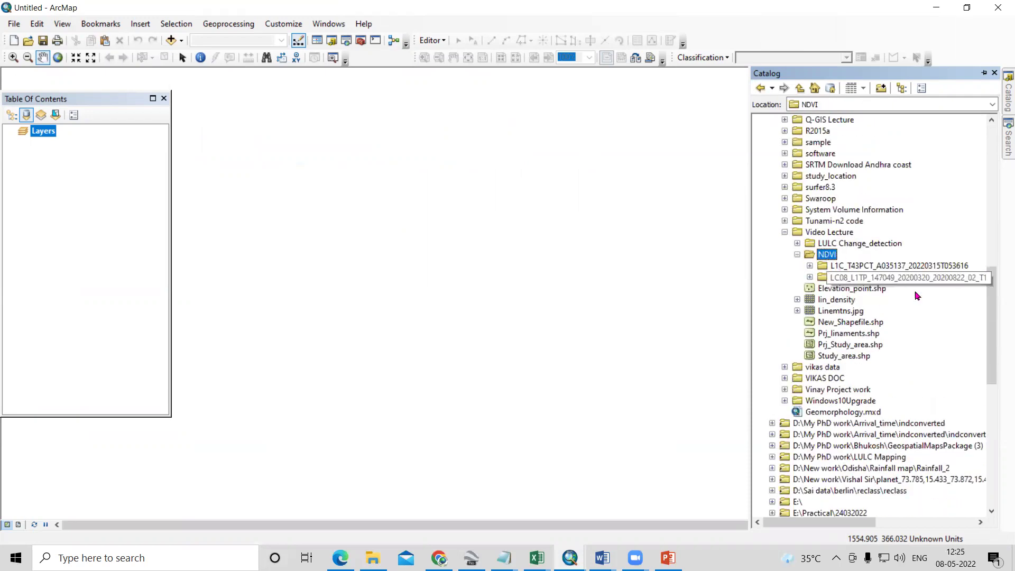
pyautogui.doubleClick(849, 278)
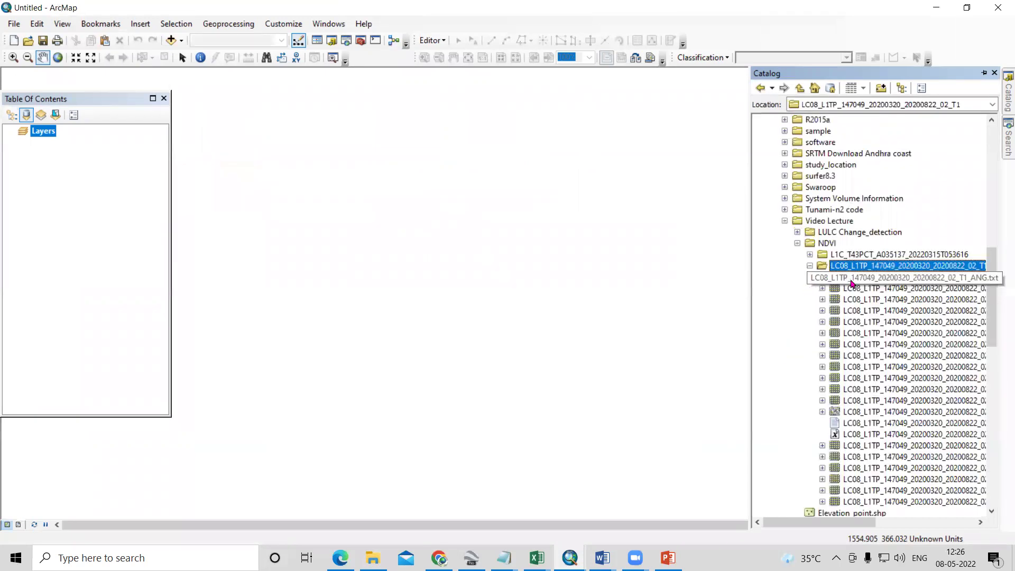
# Add the Landsat B5 and B4 TIF rasters to the map and widen the table of contents to fit their full names.
pyautogui.moveTo(836, 528); pyautogui.dragTo(857, 528)
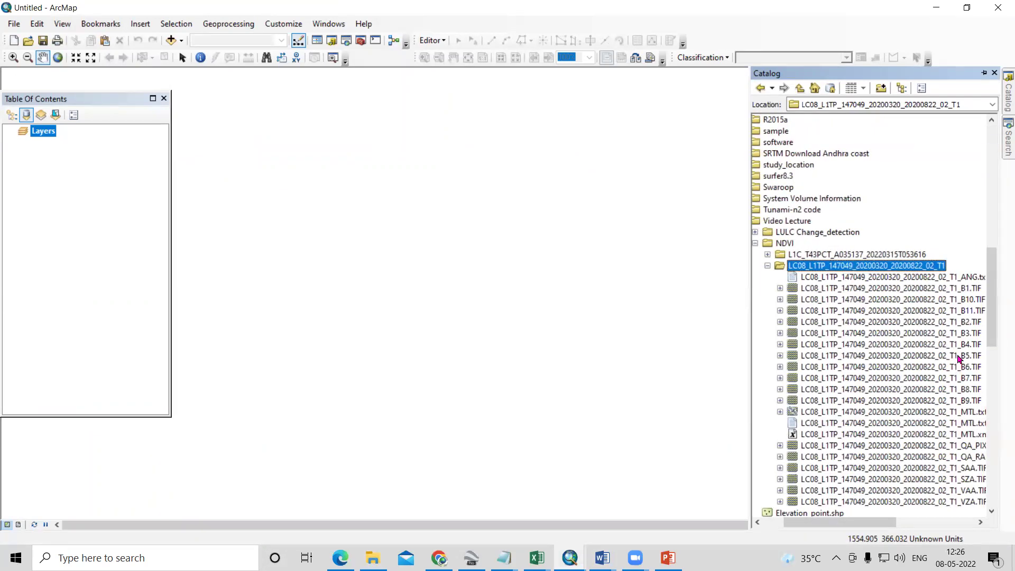
pyautogui.moveTo(958, 355); pyautogui.dragTo(562, 357)
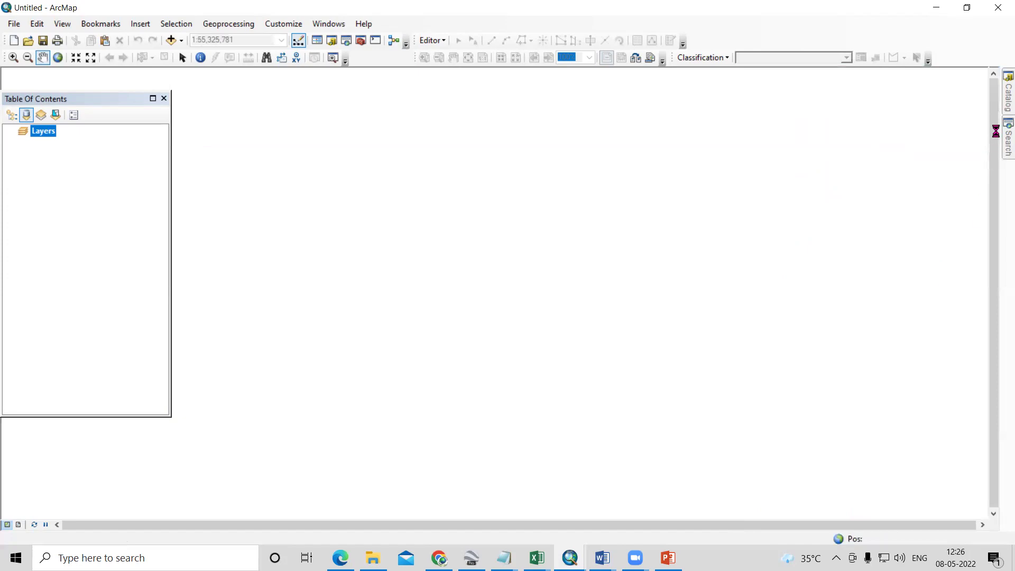
pyautogui.moveTo(1000, 98)
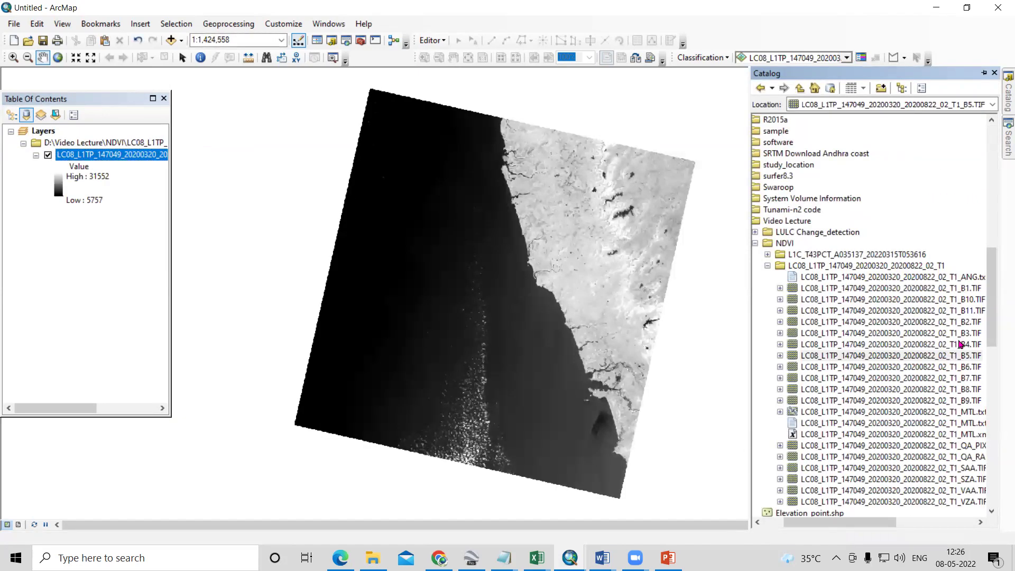
pyautogui.moveTo(963, 345); pyautogui.dragTo(433, 348)
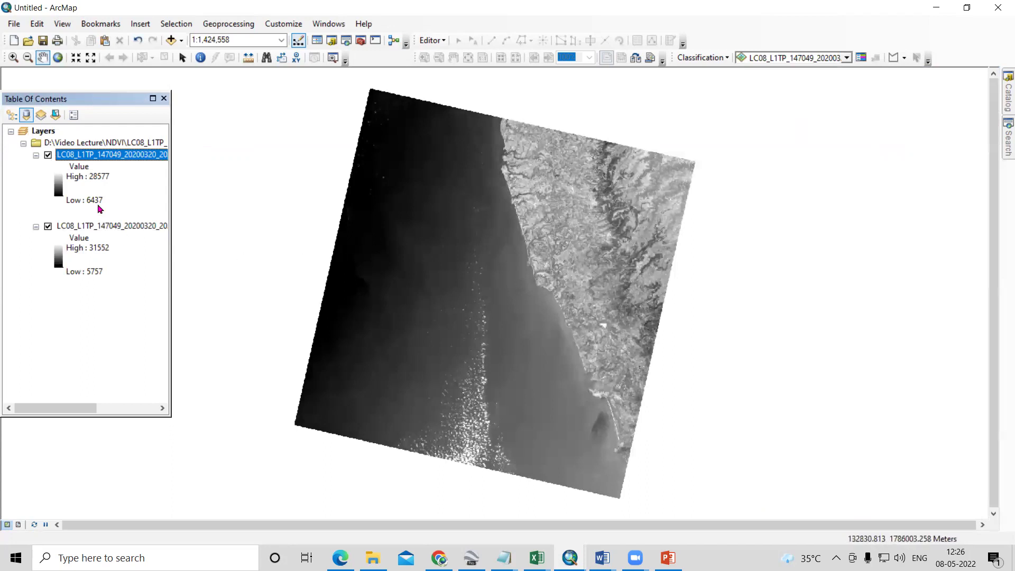
pyautogui.moveTo(169, 267); pyautogui.dragTo(271, 267)
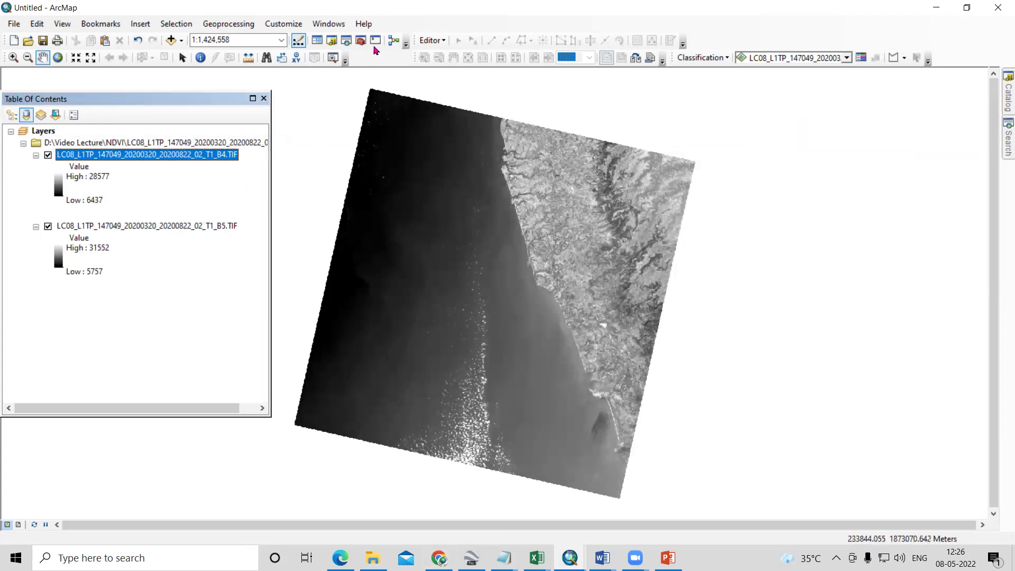
# Open the Raster Calculator from the Spatial Analyst map algebra tools and reposition its dialog over the map.
pyautogui.click(359, 42)
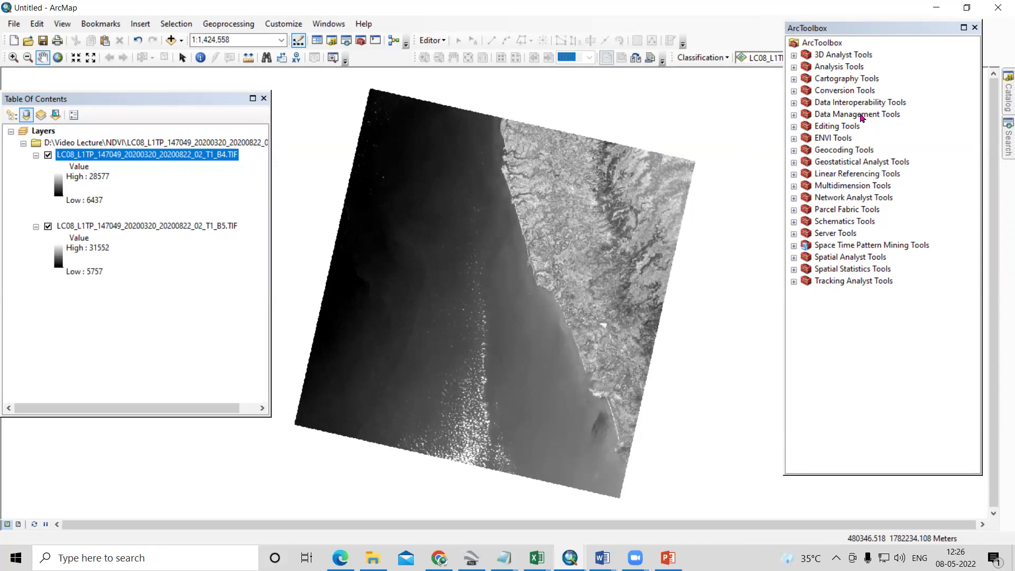
pyautogui.doubleClick(844, 257)
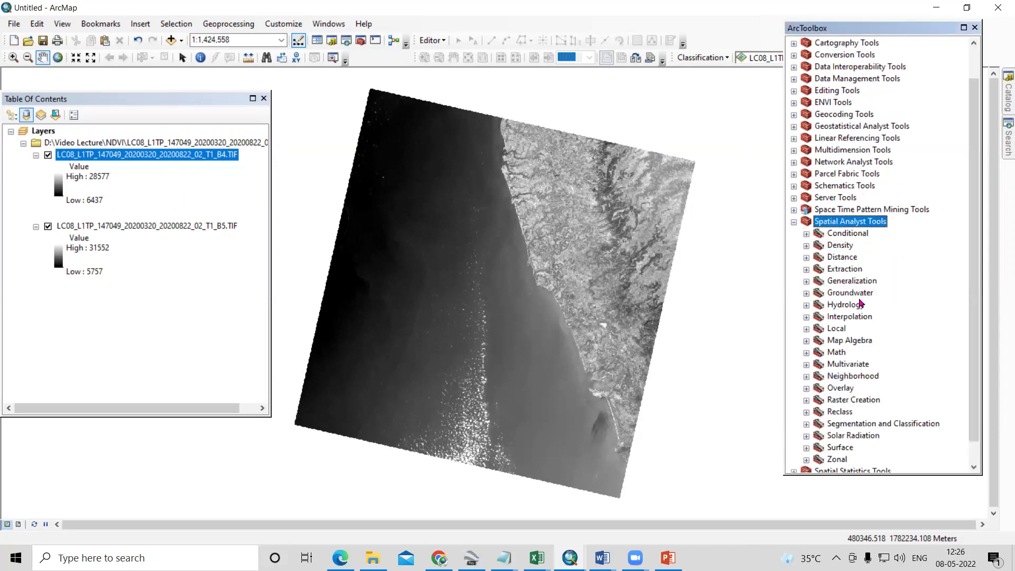
pyautogui.doubleClick(856, 341)
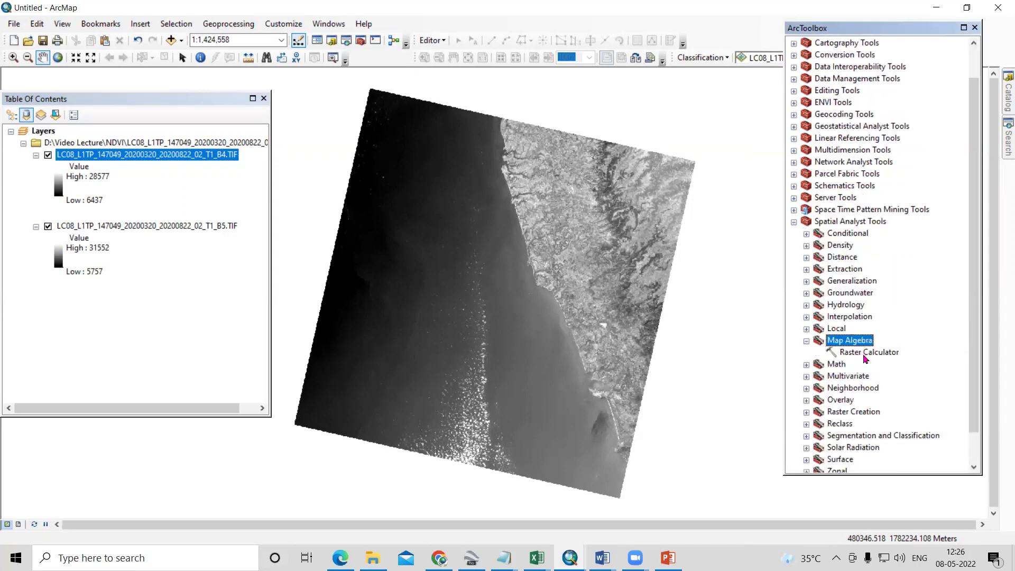
pyautogui.doubleClick(864, 353)
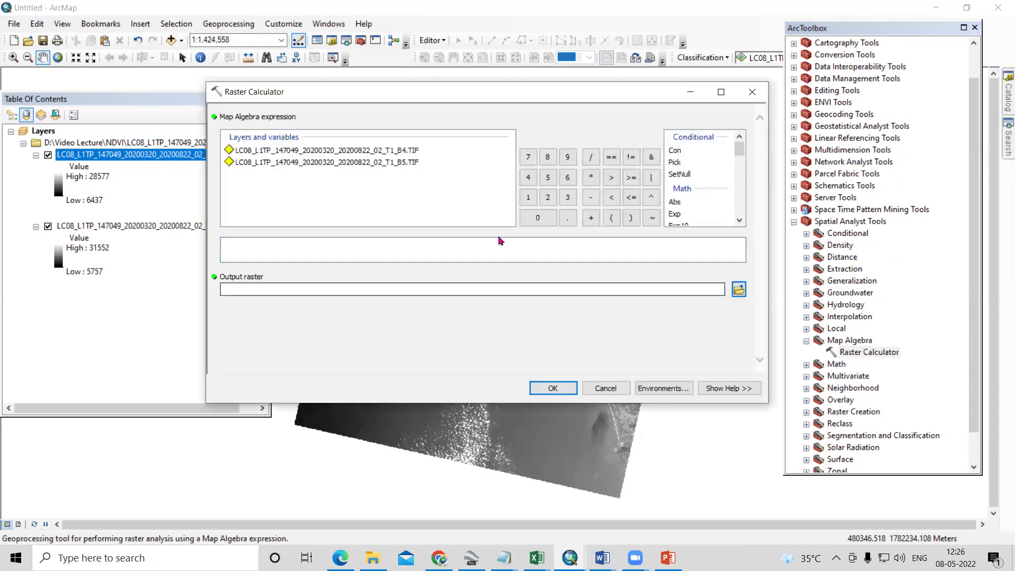
pyautogui.moveTo(443, 93); pyautogui.dragTo(501, 145)
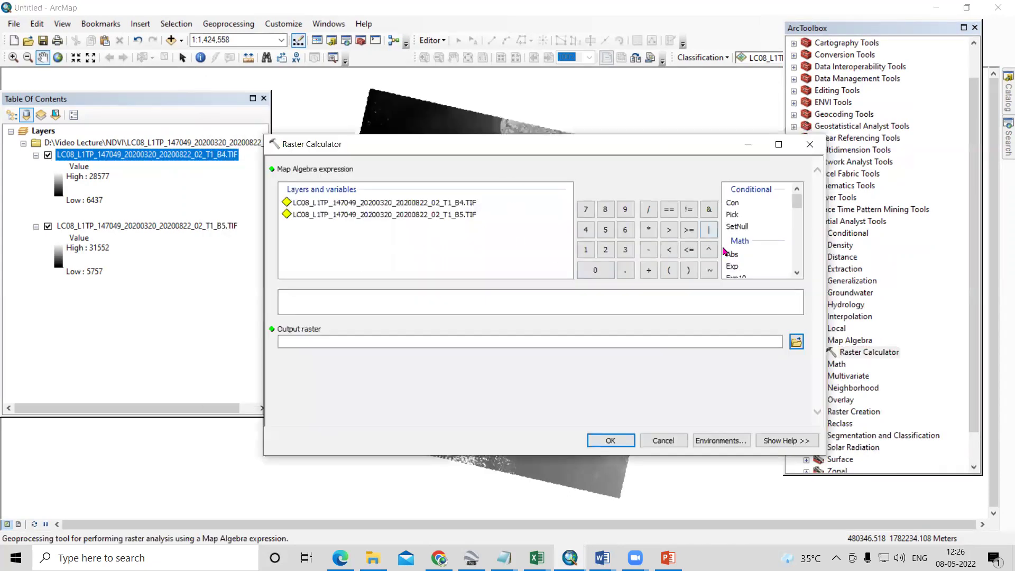
# Find the Float function among the math functions and insert it to start the map algebra expression.
pyautogui.scroll(-1, 738, 261)
pyautogui.scroll(-3, 738, 262)
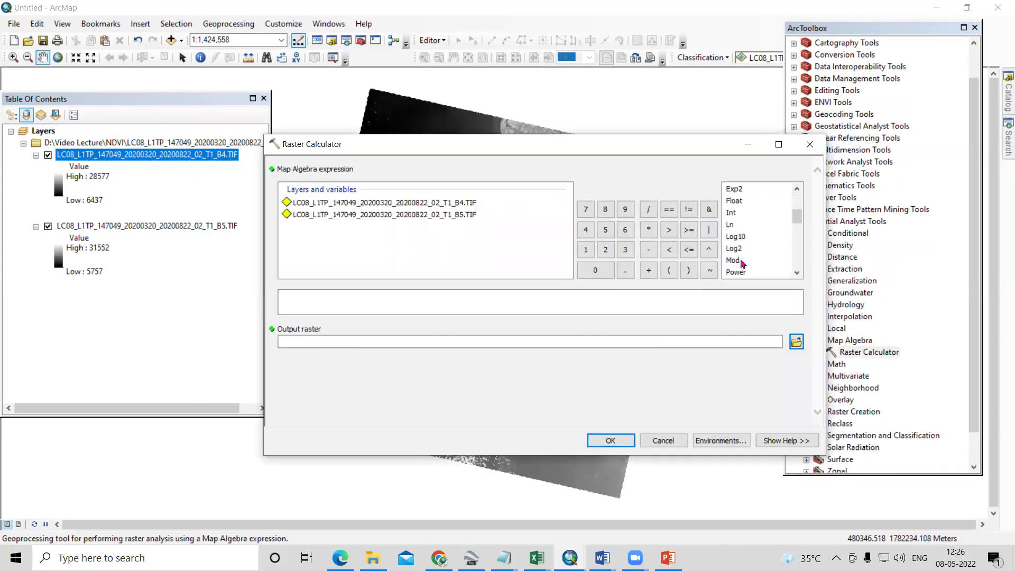
pyautogui.scroll(-3, 744, 255)
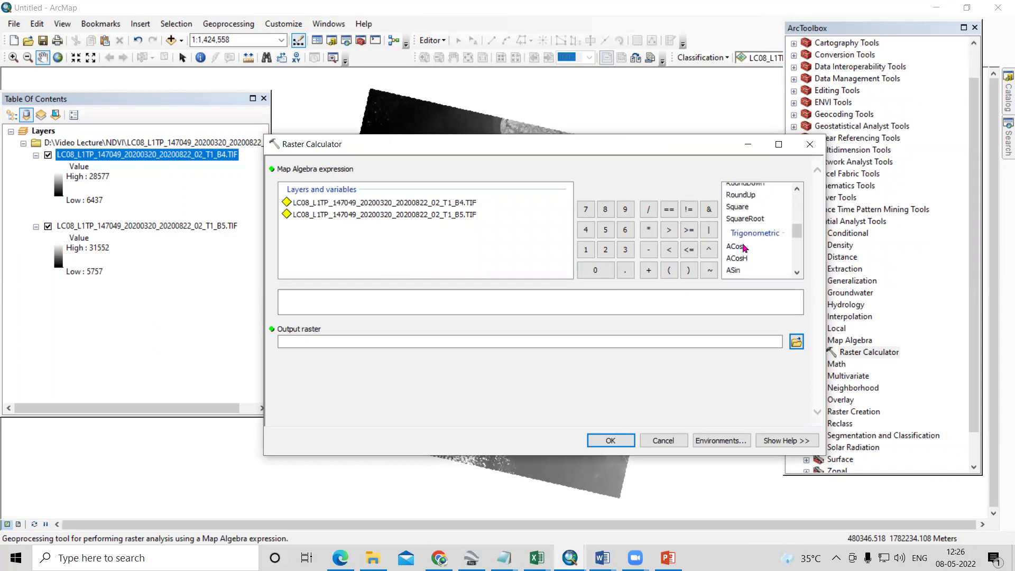
pyautogui.scroll(3, 745, 254)
pyautogui.scroll(2, 744, 255)
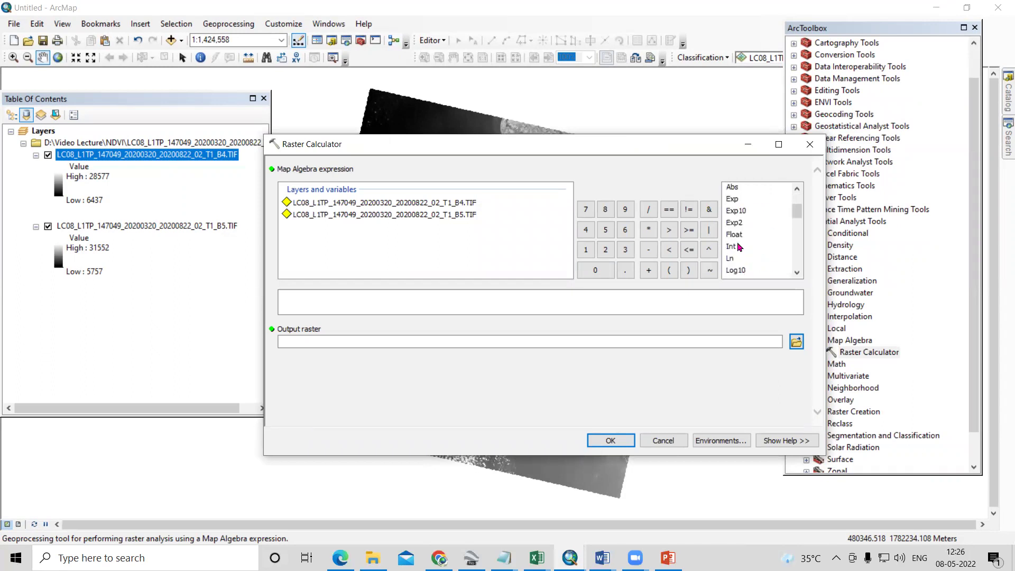
pyautogui.doubleClick(734, 234)
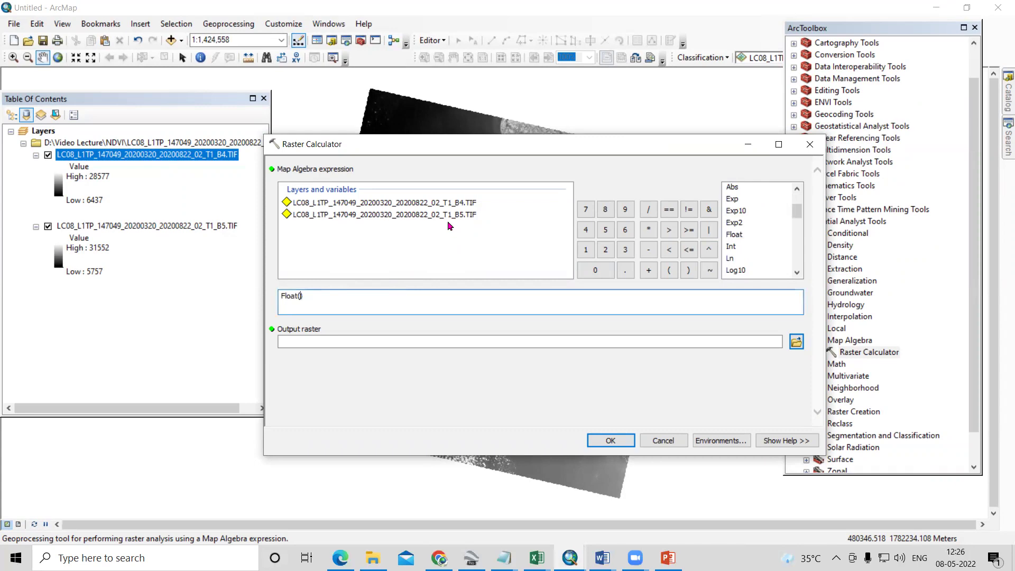
# Switch to the NDVI Word document to check the NDVI formula, and return to the Raster Calculator in ArcMap.
pyautogui.moveTo(602, 557)
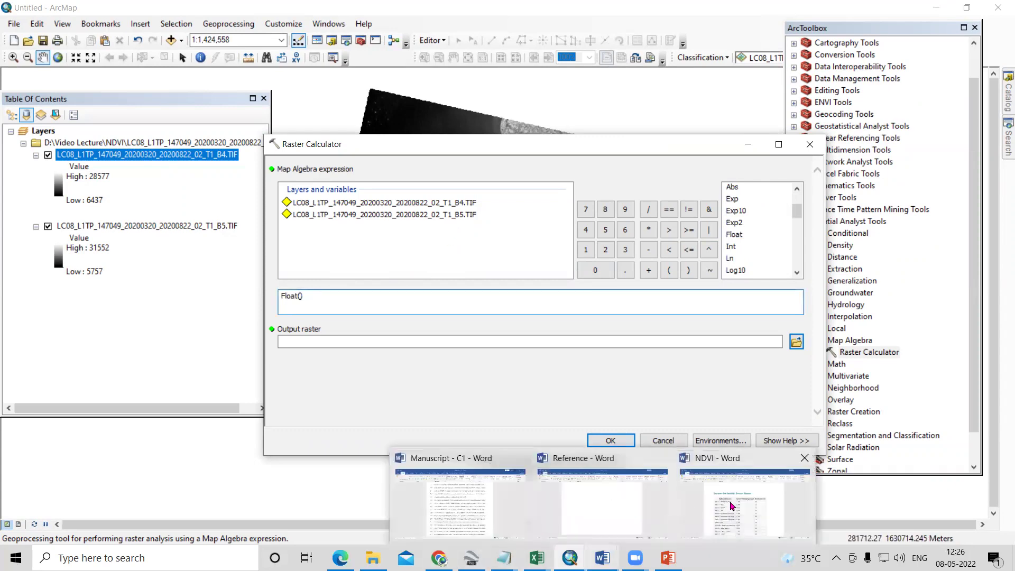
pyautogui.click(733, 502)
pyautogui.scroll(10, 481, 296)
pyautogui.scroll(5, 481, 296)
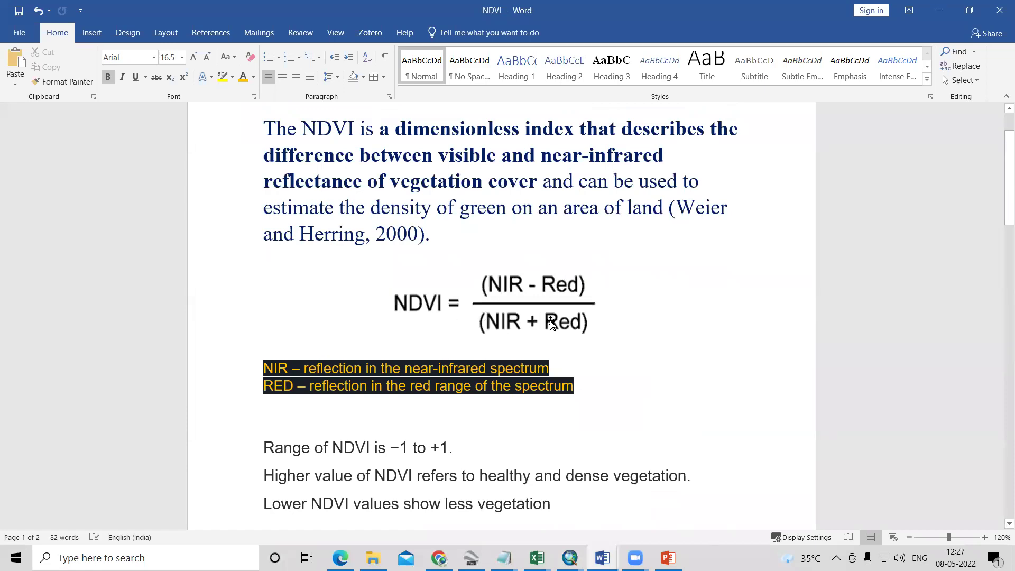
pyautogui.click(939, 10)
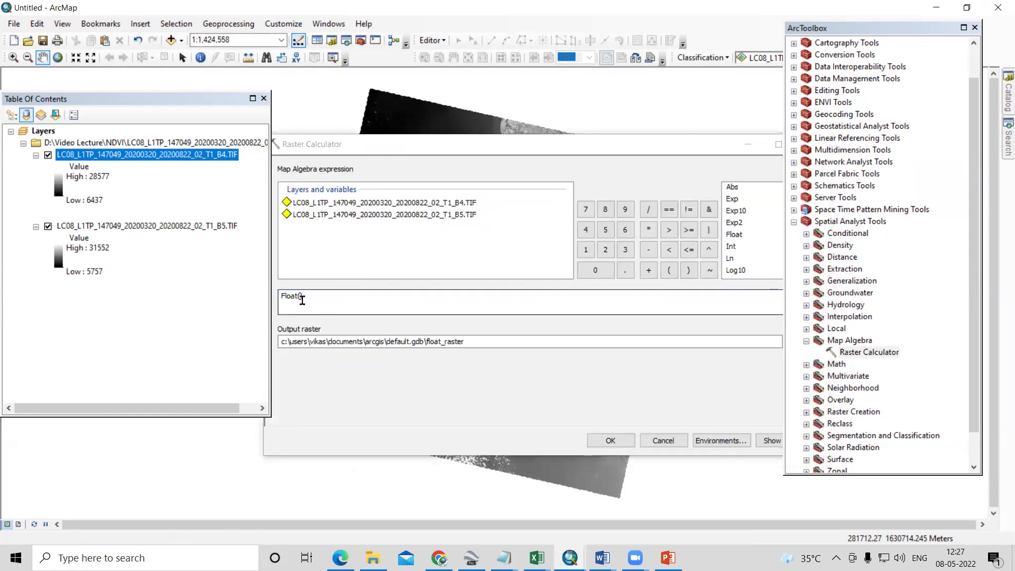
# Fill the Float function with the B5 raster minus the B4 raster and append a division operator.
pyautogui.doubleClick(419, 214)
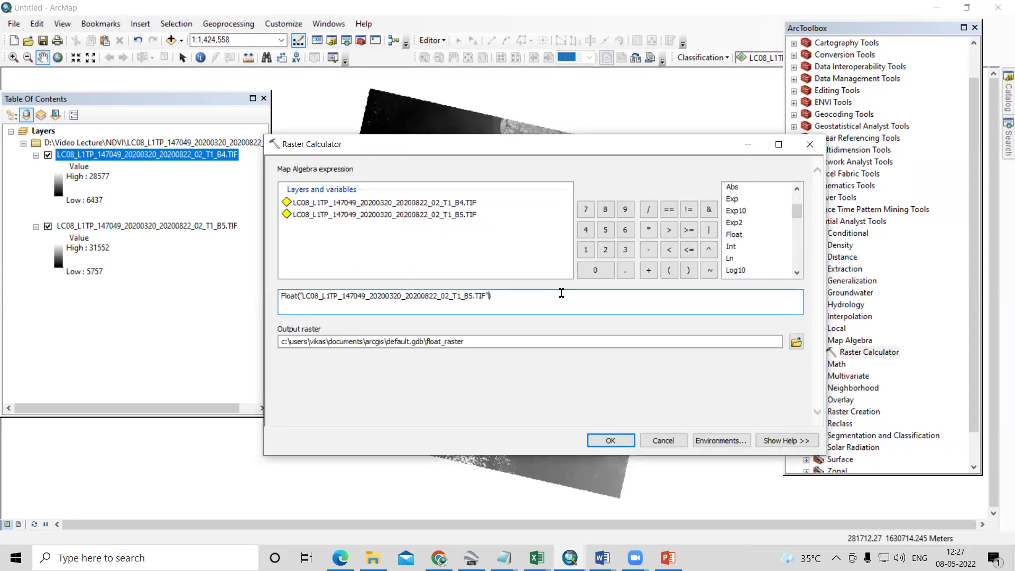
pyautogui.click(647, 250)
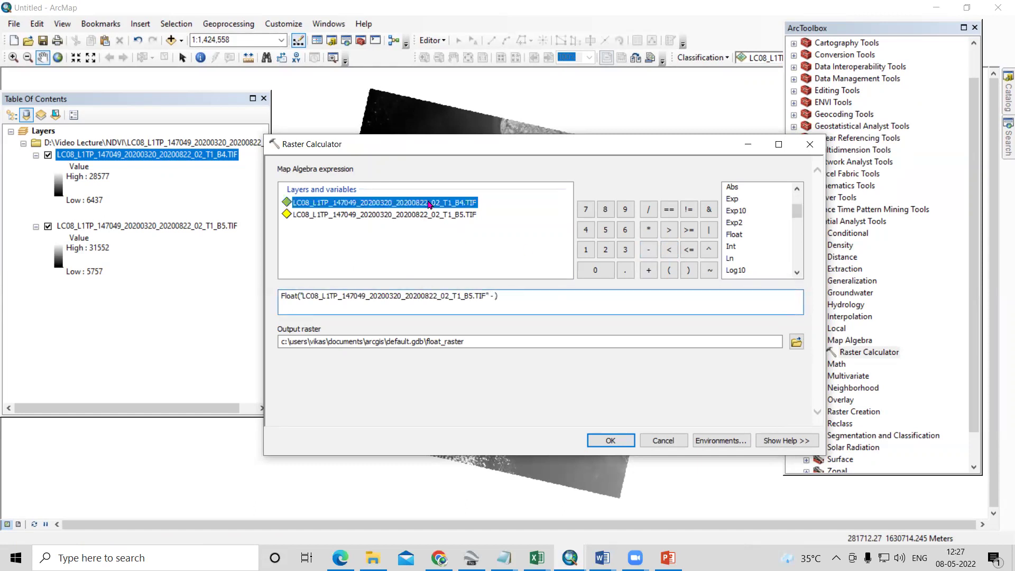
pyautogui.doubleClick(429, 203)
pyautogui.click(648, 209)
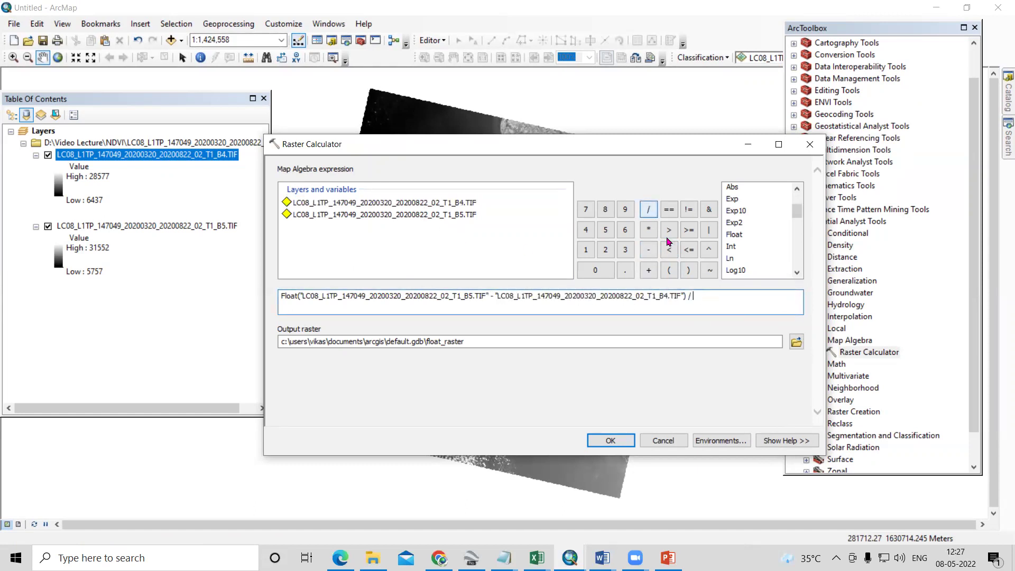
# Add a second Float function as the denominator, containing the B5 raster plus the B4 raster.
pyautogui.doubleClick(734, 235)
pyautogui.doubleClick(451, 215)
pyautogui.click(648, 270)
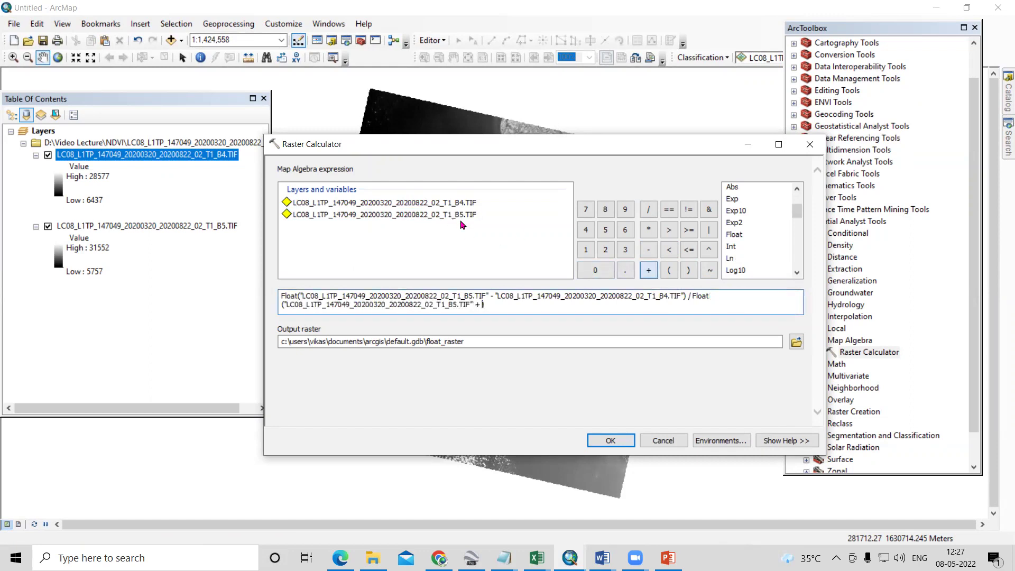
pyautogui.doubleClick(451, 204)
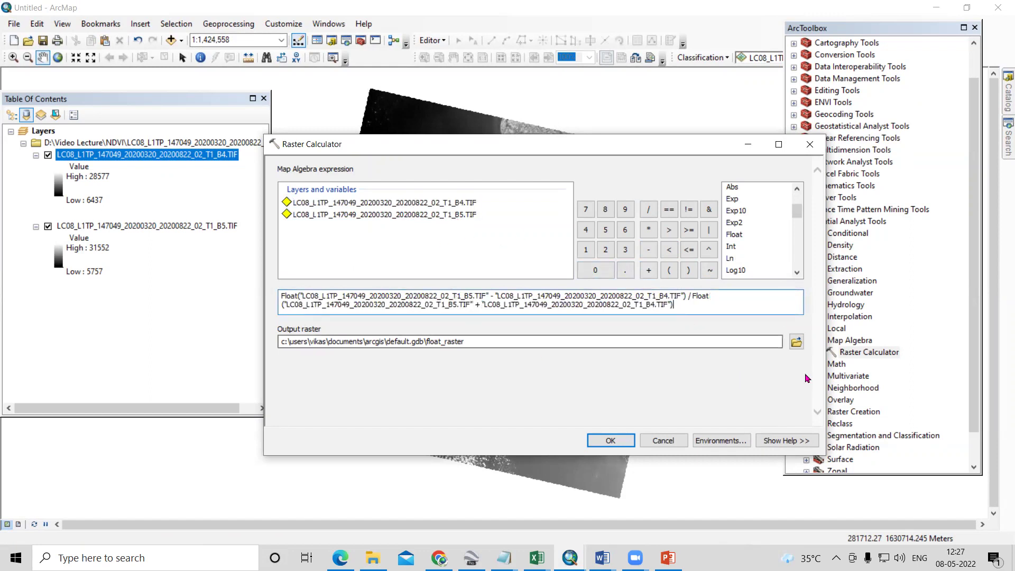
# Browse for the output raster location and open the folder D:\Video Lecture\NDVI.
pyautogui.click(796, 342)
pyautogui.click(562, 215)
pyautogui.click(546, 216)
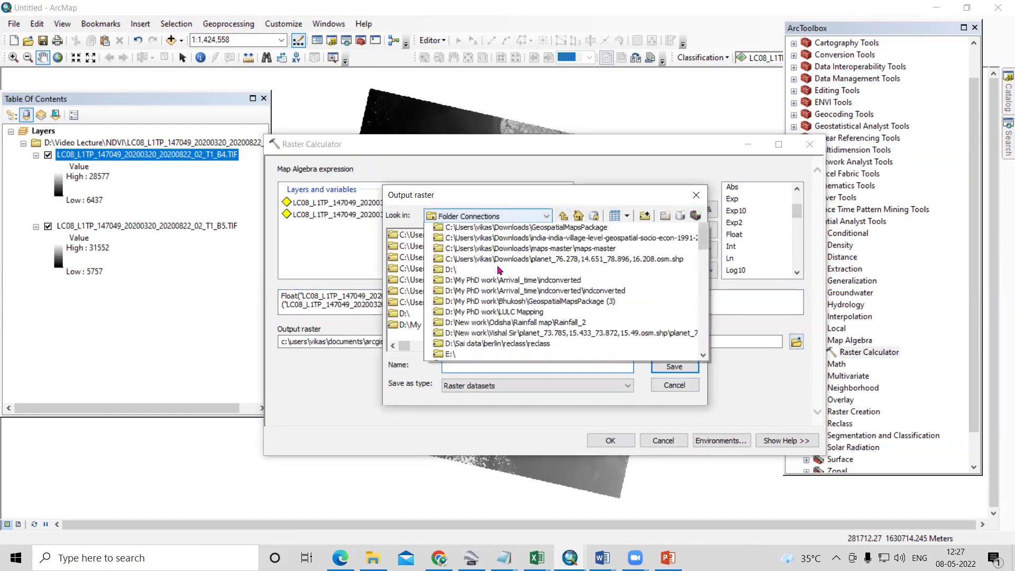
pyautogui.click(472, 316)
pyautogui.click(426, 269)
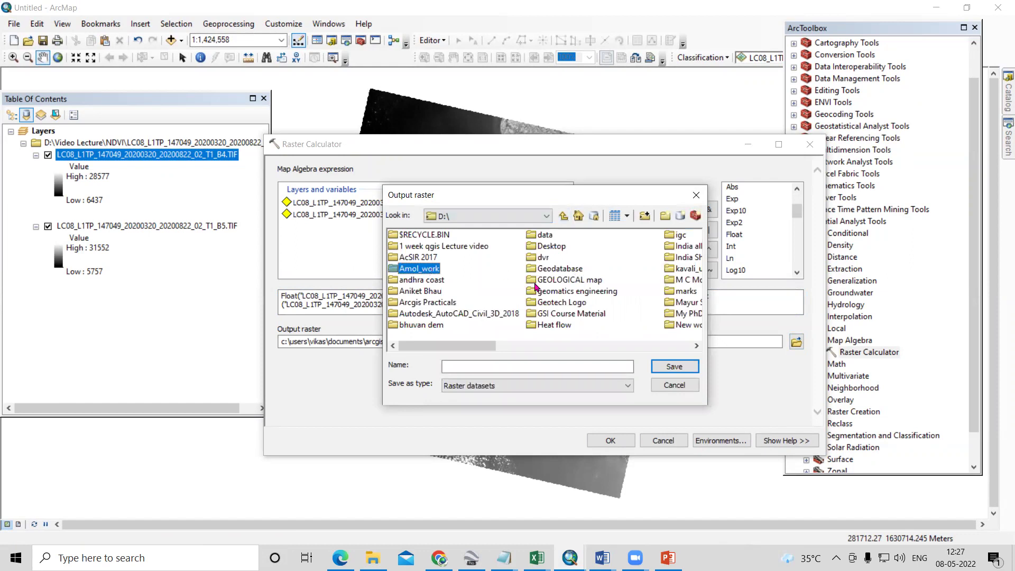
pyautogui.press('v')
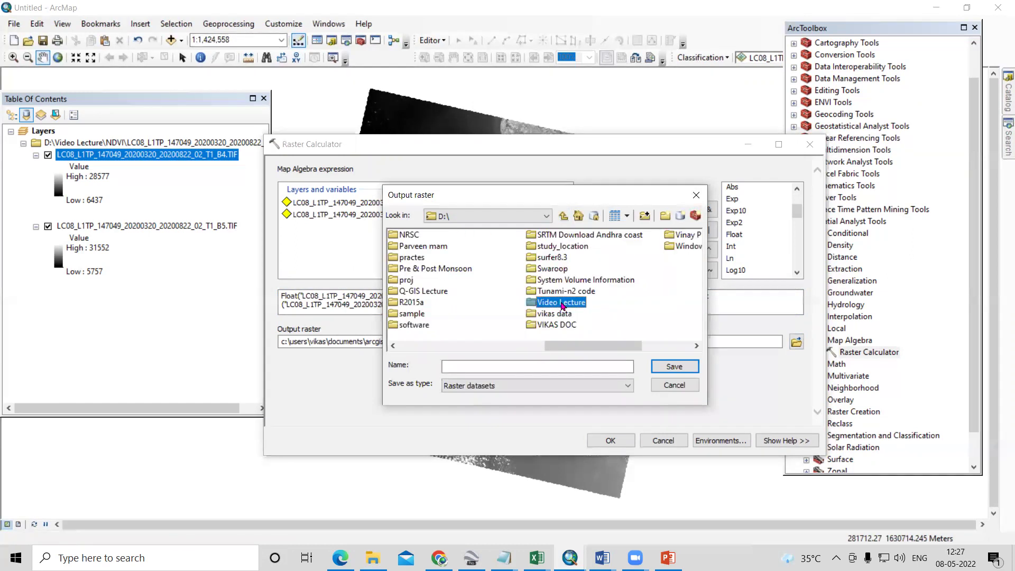
pyautogui.doubleClick(561, 305)
pyautogui.doubleClick(410, 246)
# Name the output raster NDVI_Landsat.tif and run the raster calculation.
pyautogui.click(485, 365)
pyautogui.write('NDVI_Landsat')
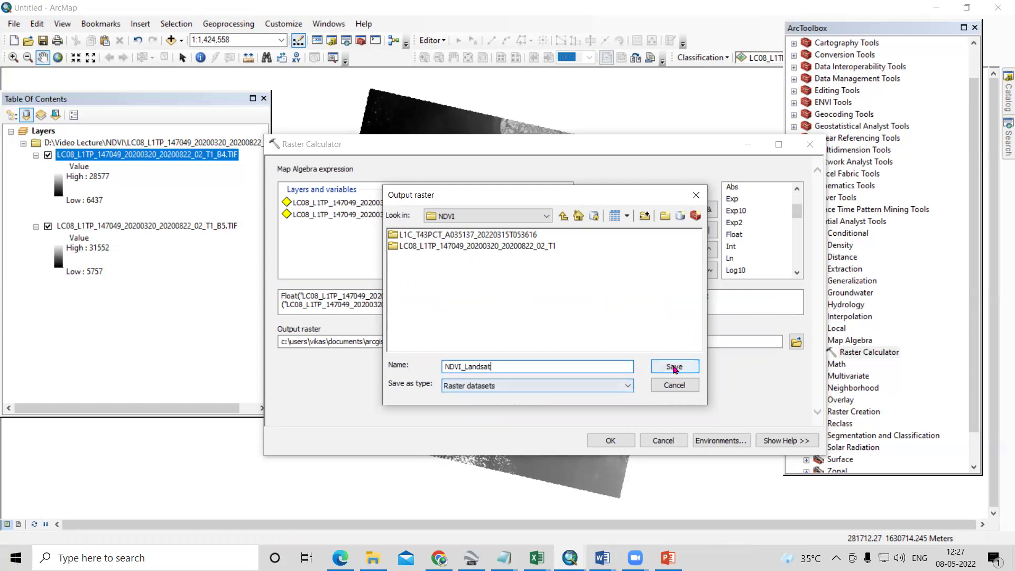
pyautogui.click(675, 366)
pyautogui.click(433, 346)
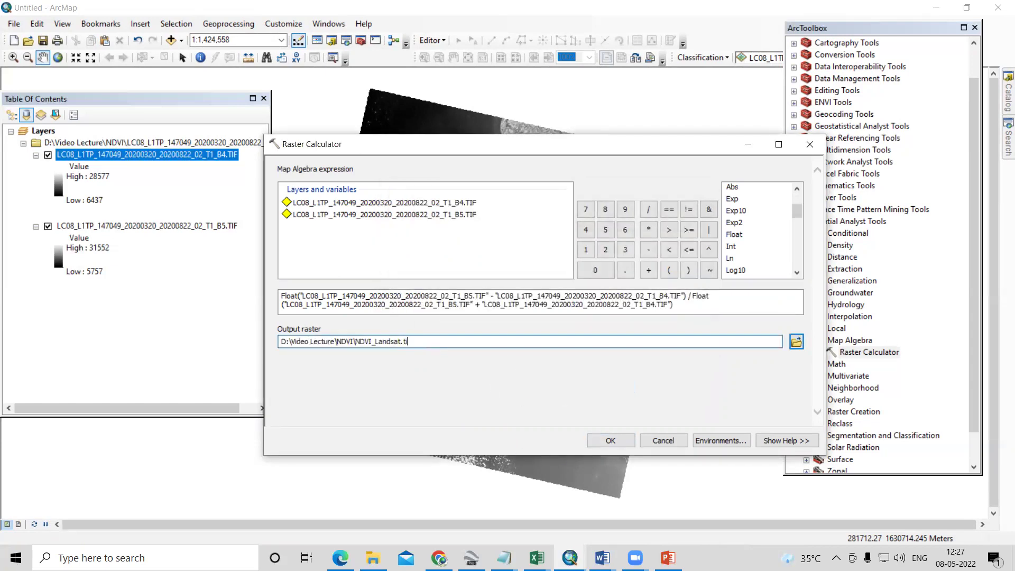
pyautogui.click(610, 440)
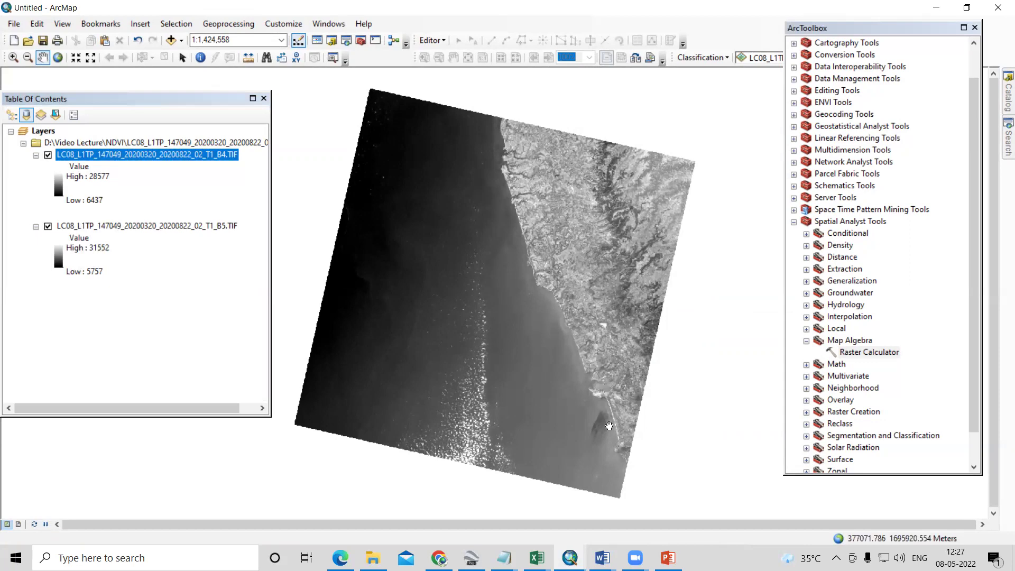
# Switch to the NDVI Word document and review the notes on the NDVI value range and its vegetation meaning.
pyautogui.moveTo(602, 558)
pyautogui.click(740, 492)
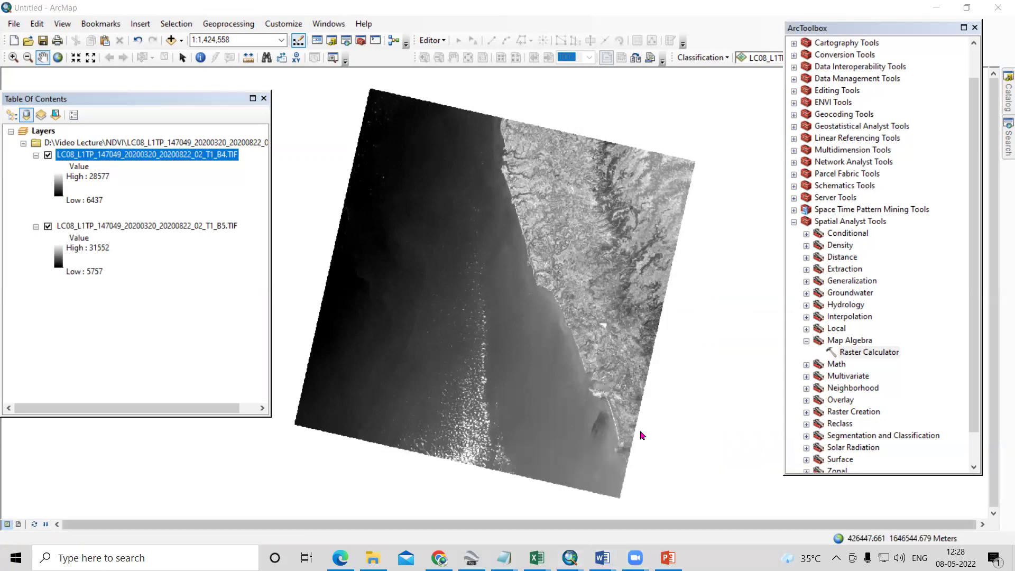
pyautogui.scroll(-3, 482, 411)
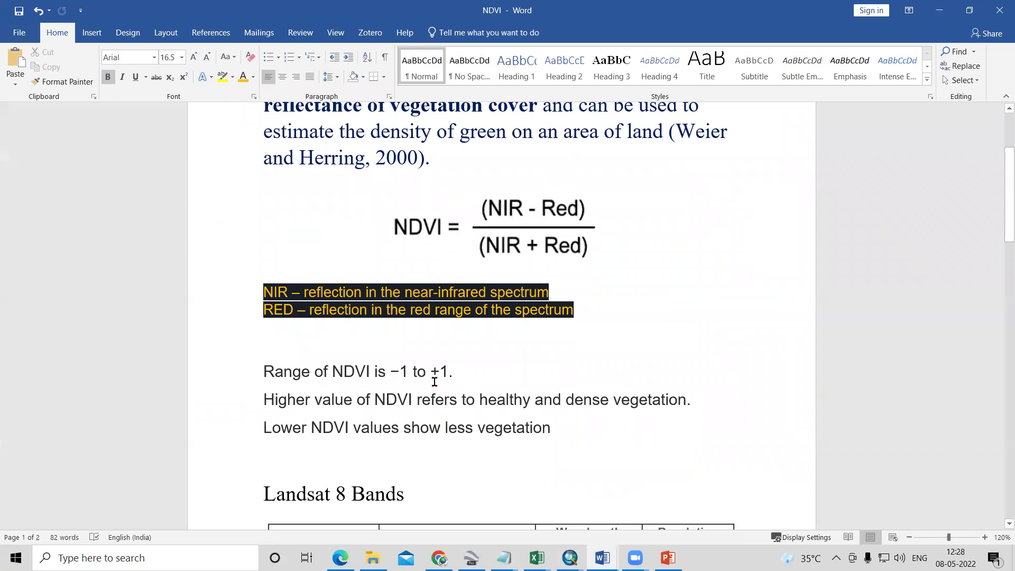
pyautogui.scroll(-3, 434, 380)
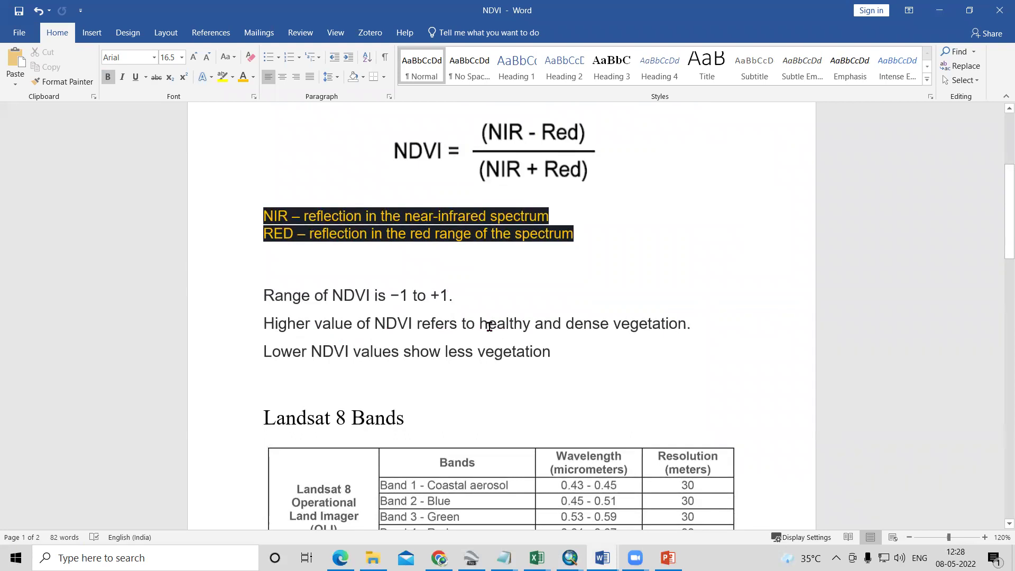
pyautogui.scroll(-2, 398, 313)
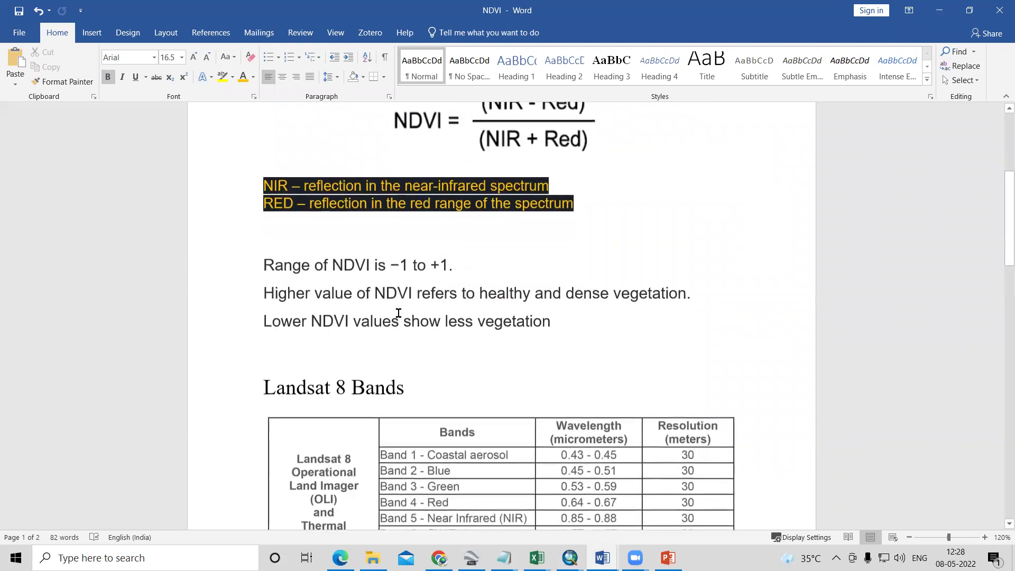
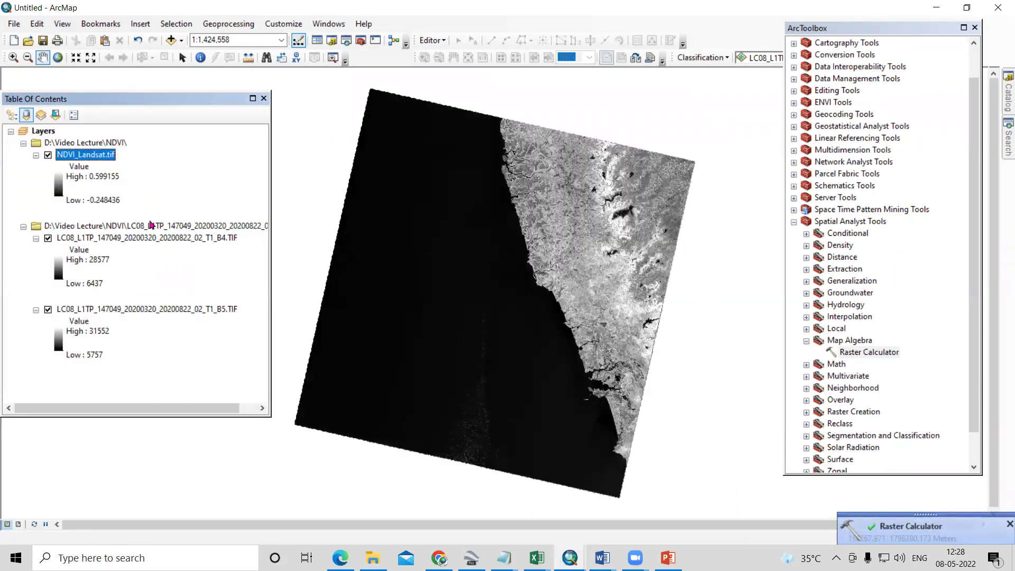
# Change the NDVI_Landsat.tif layer's stretched symbology to the green-yellow-red color ramp and apply it.
pyautogui.rightClick(88, 159)
pyautogui.click(137, 350)
pyautogui.click(490, 138)
pyautogui.click(510, 270)
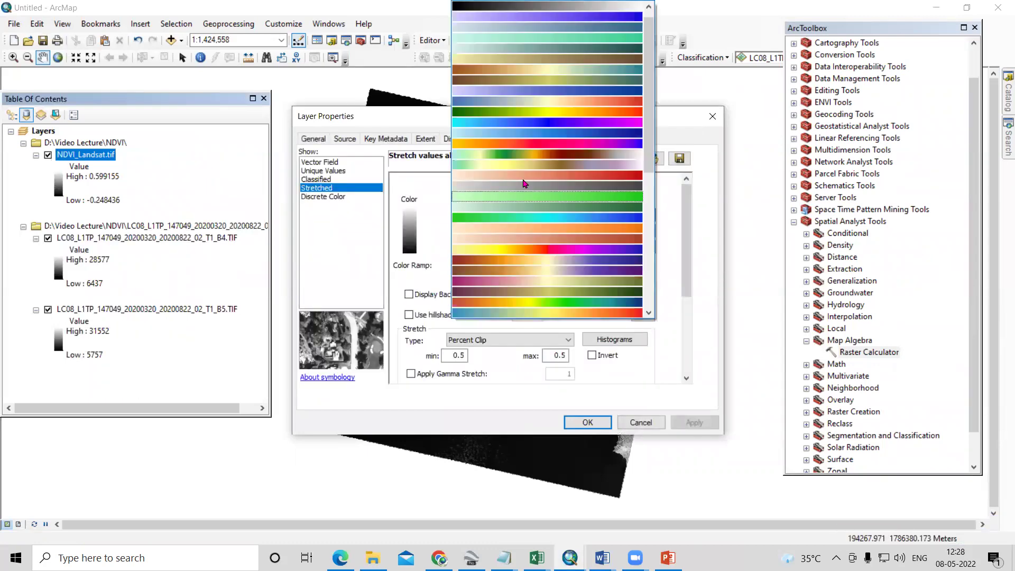
pyautogui.click(544, 117)
pyautogui.click(693, 423)
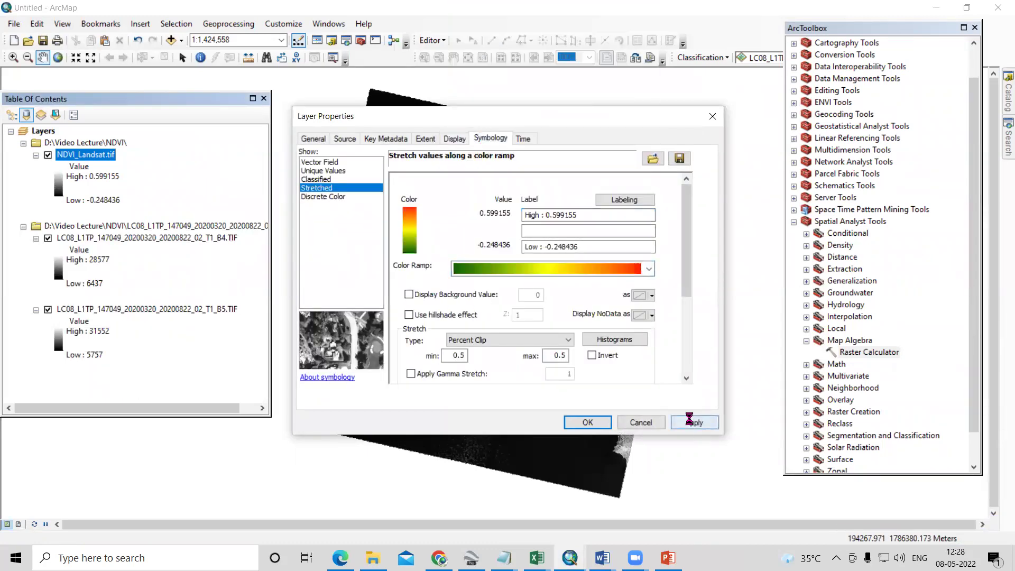
pyautogui.click(588, 422)
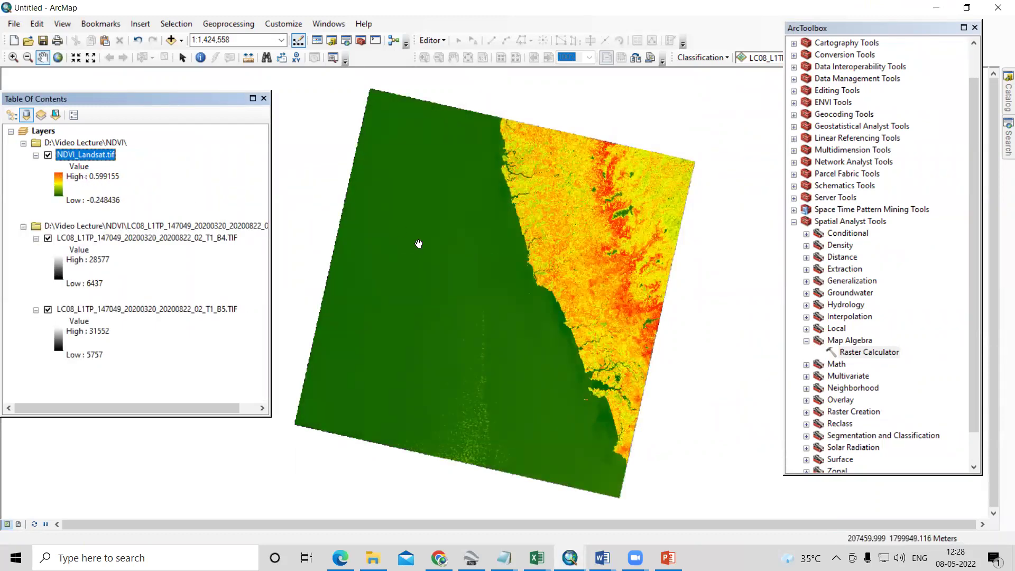
# Add the Imagery basemap to the map beneath the NDVI_Landsat.tif layer.
pyautogui.scroll(-3, 629, 237)
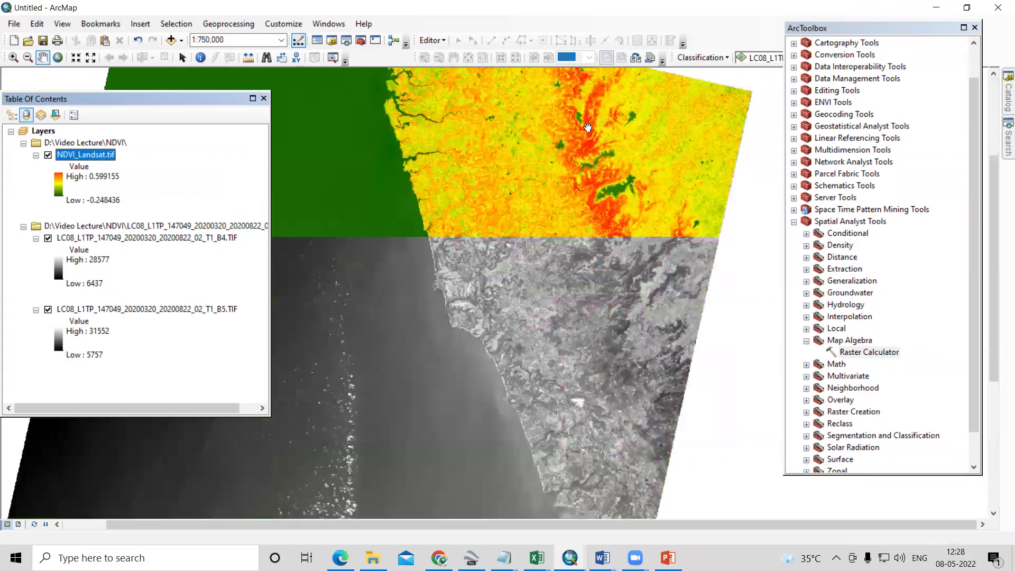
pyautogui.moveTo(650, 404); pyautogui.dragTo(646, 439)
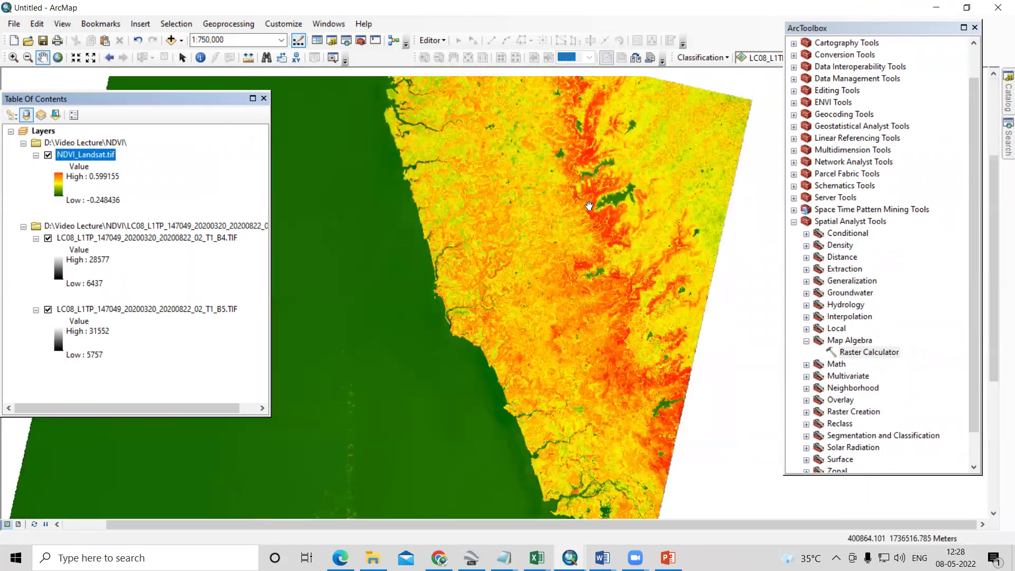
pyautogui.scroll(-2, 572, 165)
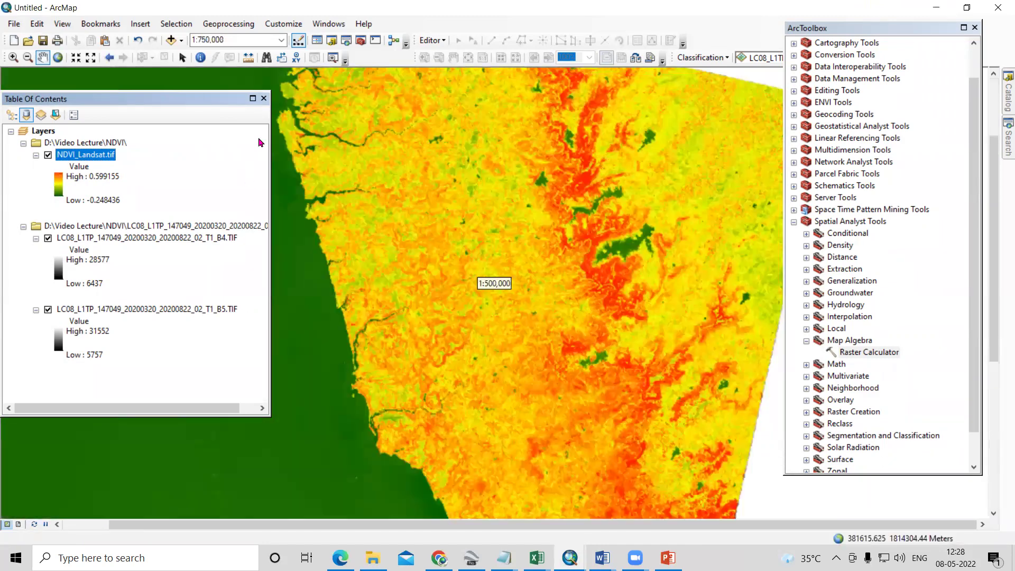
pyautogui.click(181, 40)
pyautogui.click(207, 71)
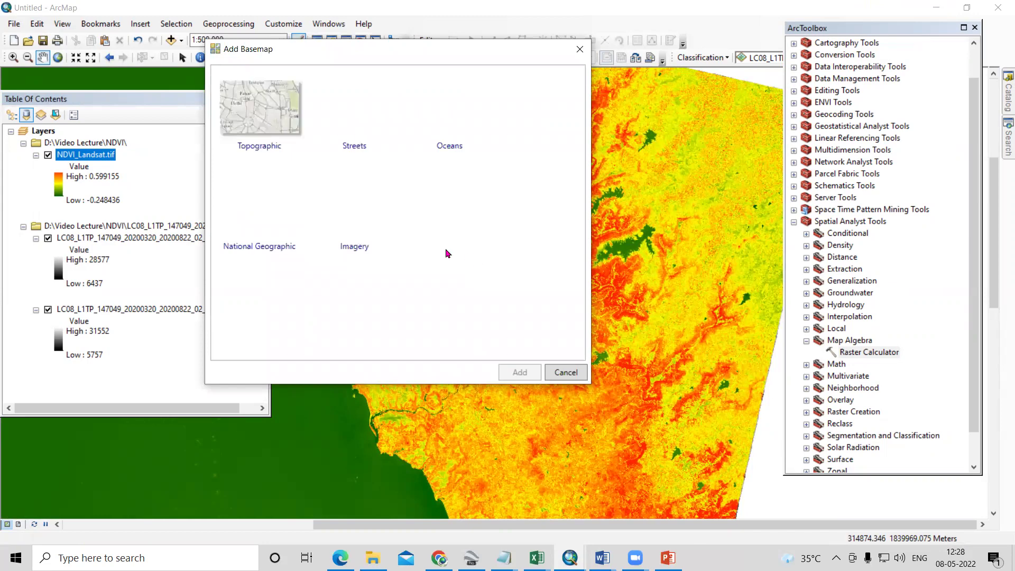
pyautogui.click(520, 371)
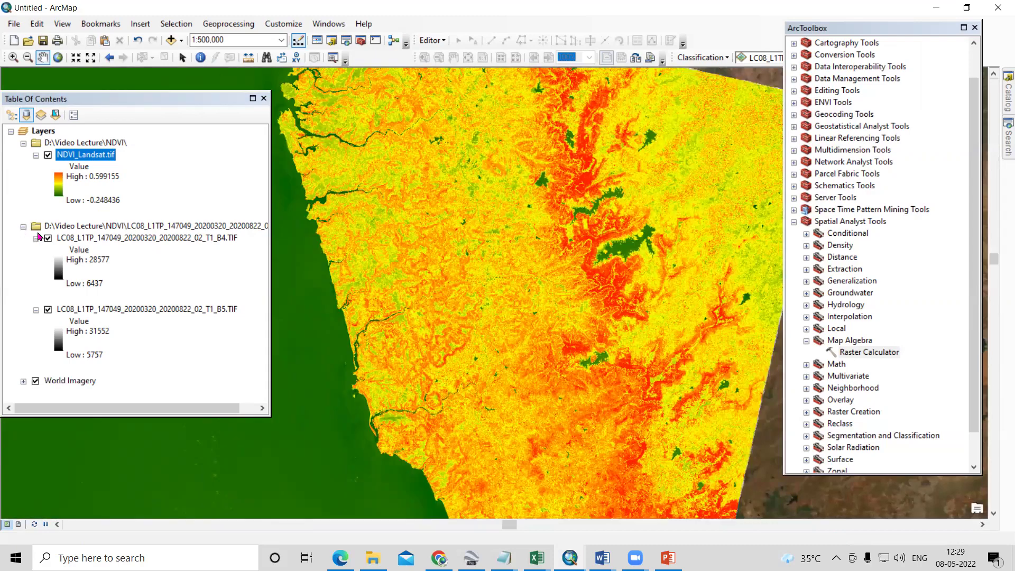
# Turn off the Landsat band 4 and band 5 layers and collapse their folder group.
pyautogui.click(23, 226)
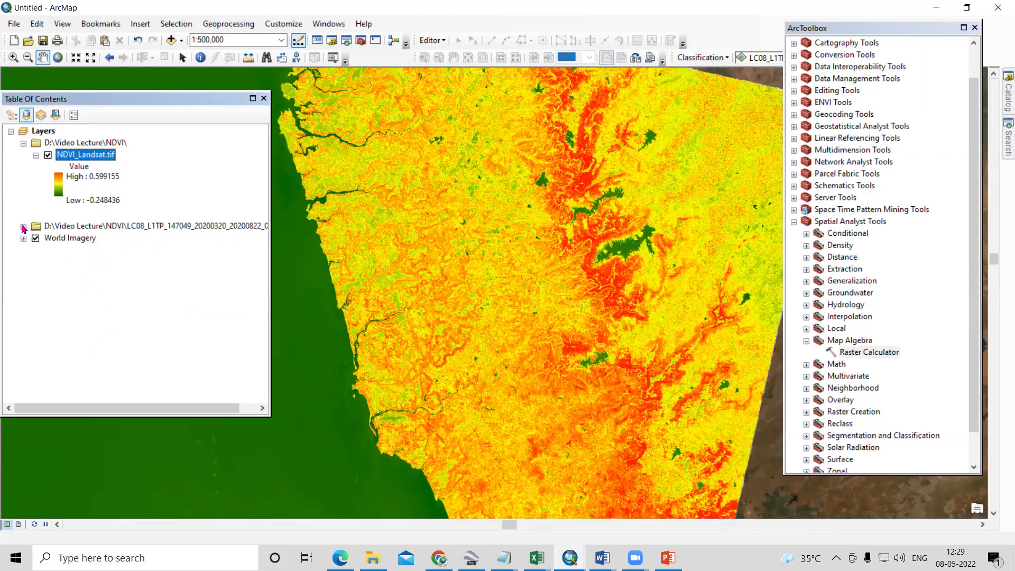
pyautogui.click(23, 226)
pyautogui.click(48, 238)
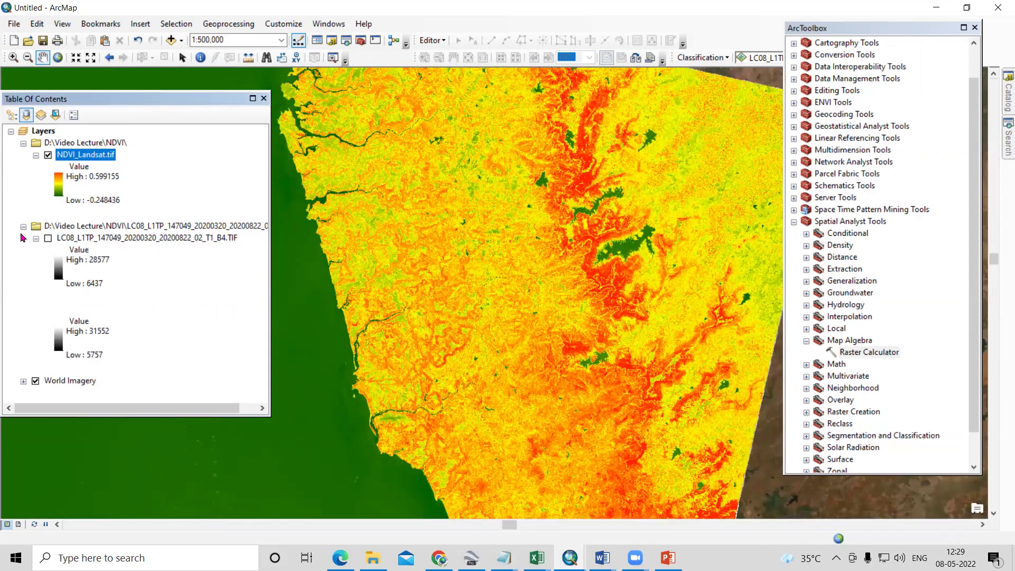
pyautogui.click(23, 227)
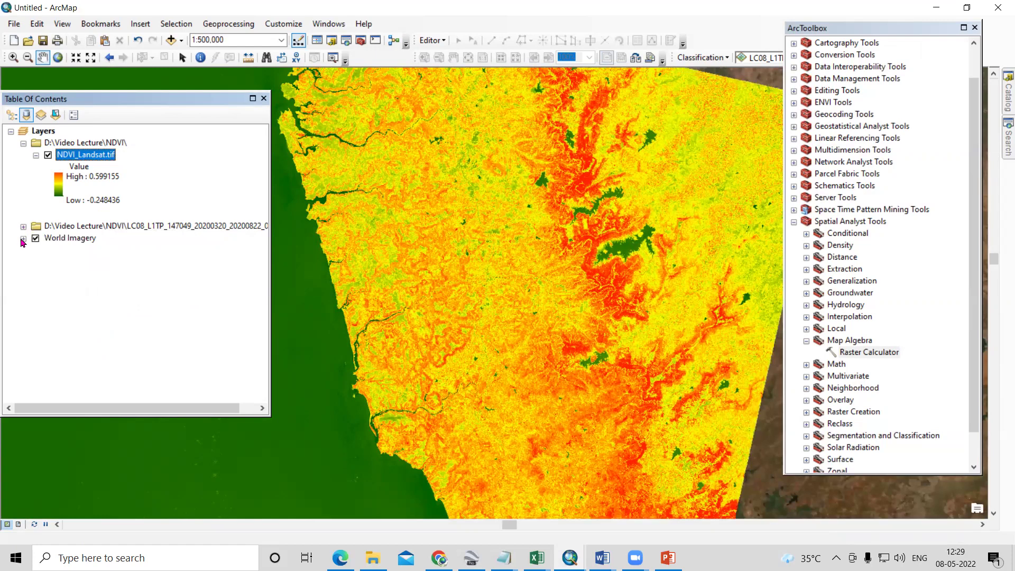
# Compare the NDVI_Landsat.tif layer with World Imagery by toggling the NDVI layer's visibility, leaving it on, and turn the basemap off.
pyautogui.click(49, 155)
pyautogui.scroll(-2, 633, 222)
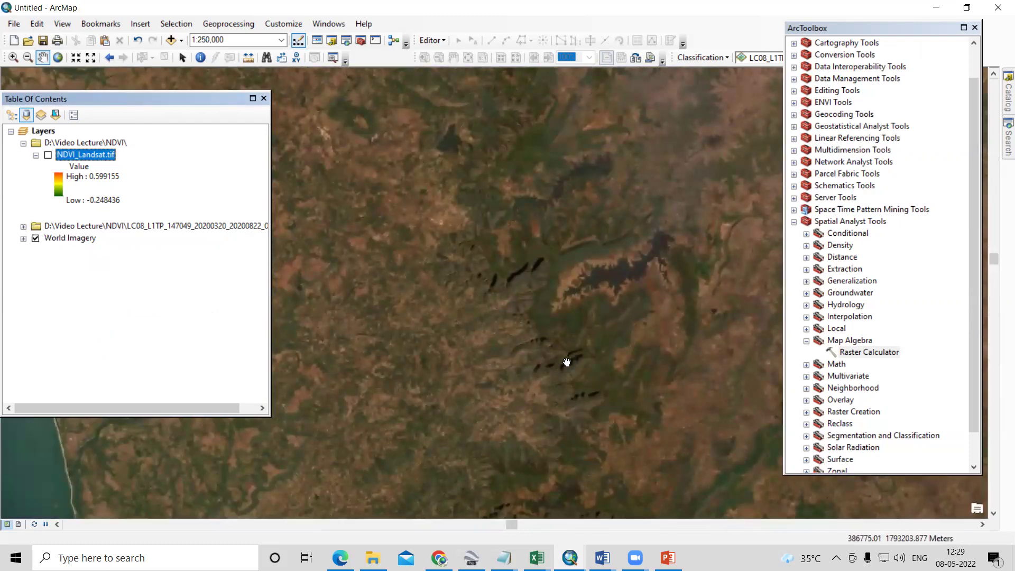
pyautogui.click(47, 155)
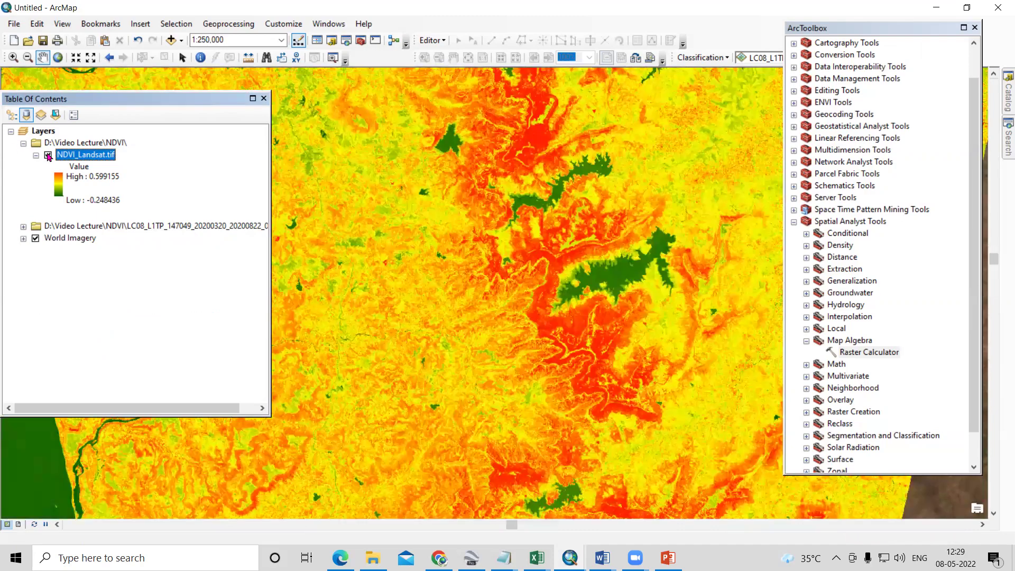
pyautogui.click(48, 155)
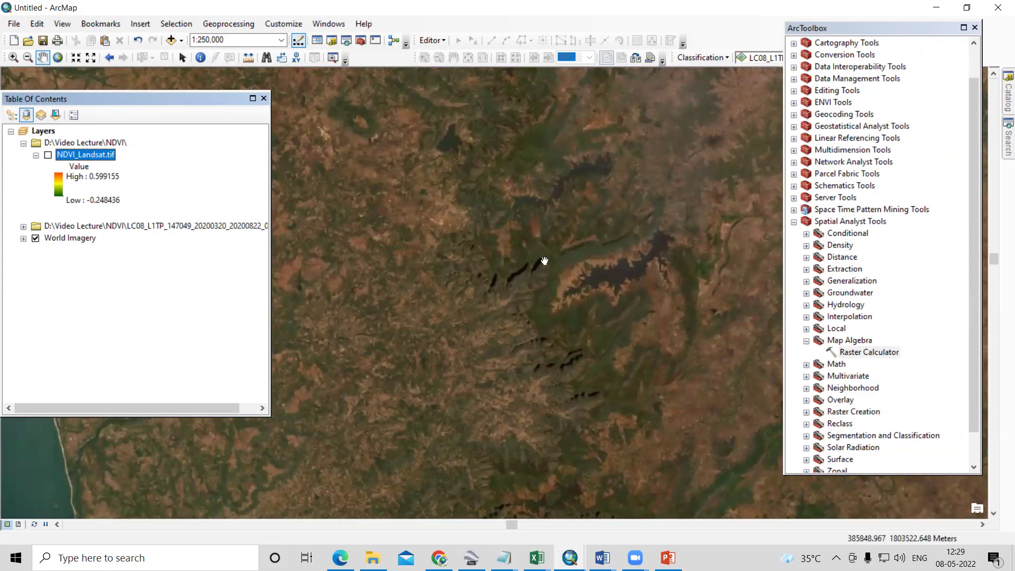
pyautogui.click(48, 154)
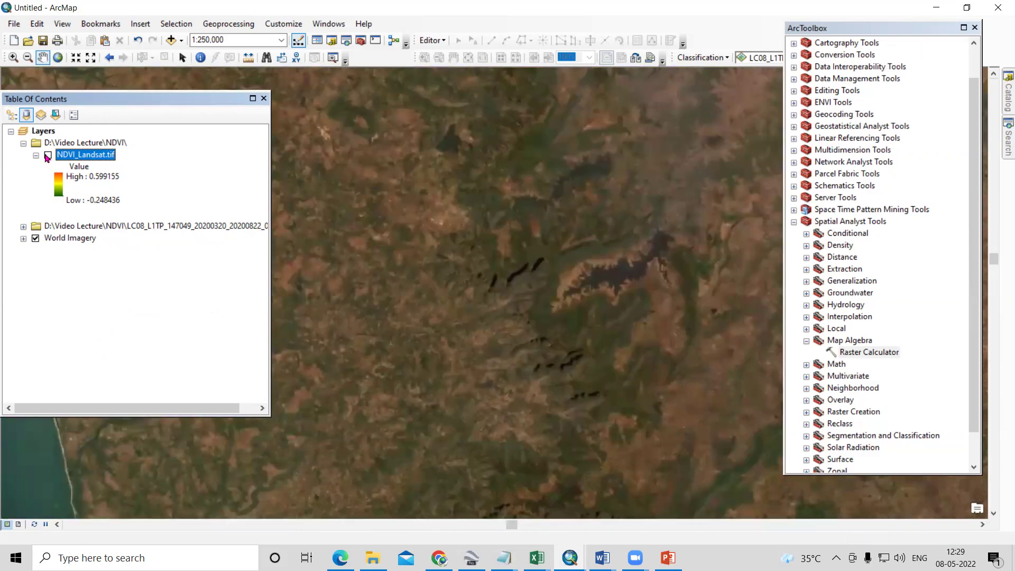
pyautogui.click(47, 155)
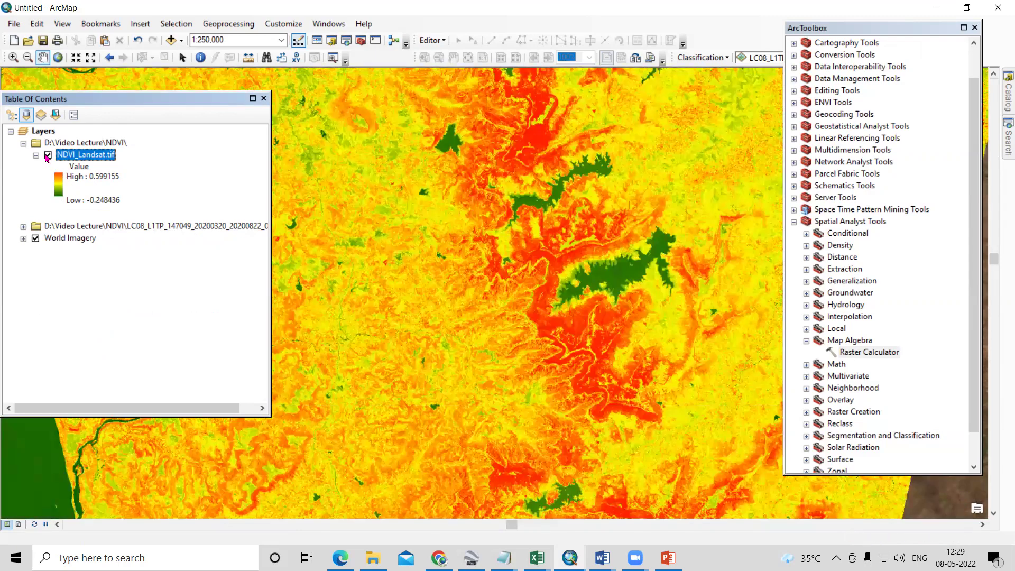
pyautogui.click(36, 239)
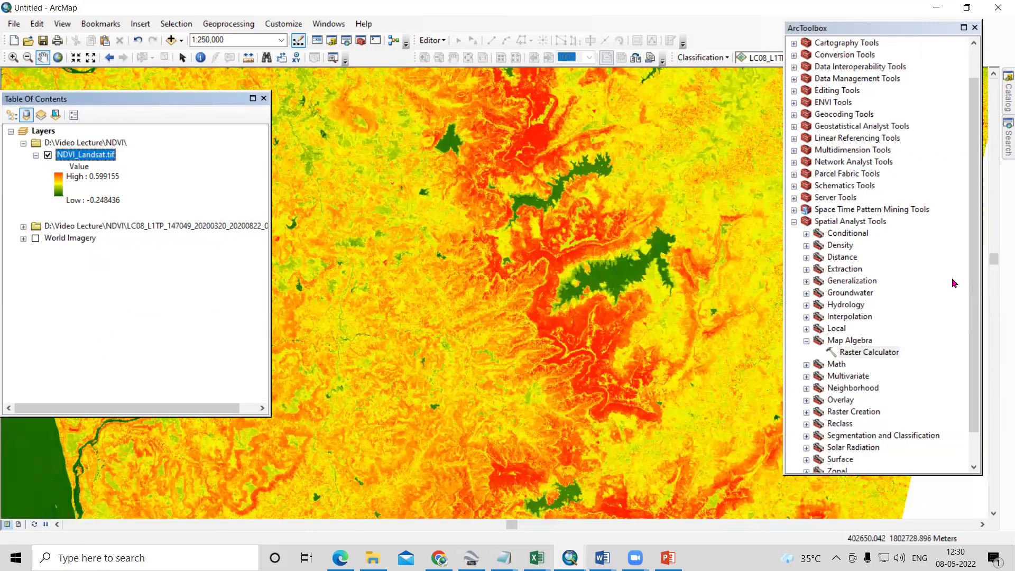
# Browse the Catalog from the L1C_T43PCT_A035137_20220315T053616 folder through GRANULE to the IMG_DATA folder with the Sentinel-2 band images.
pyautogui.click(1007, 90)
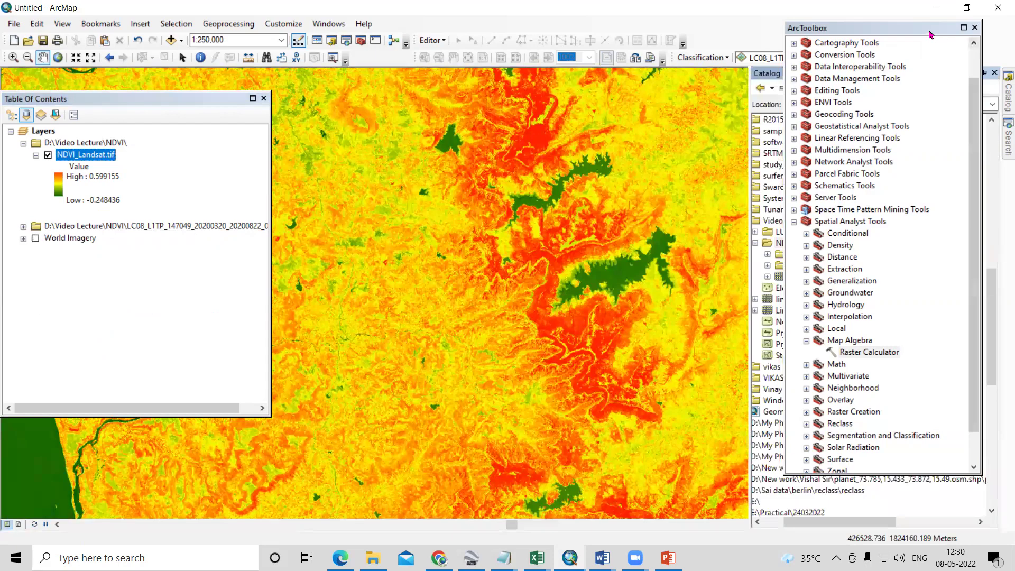
pyautogui.moveTo(931, 31); pyautogui.dragTo(656, 40)
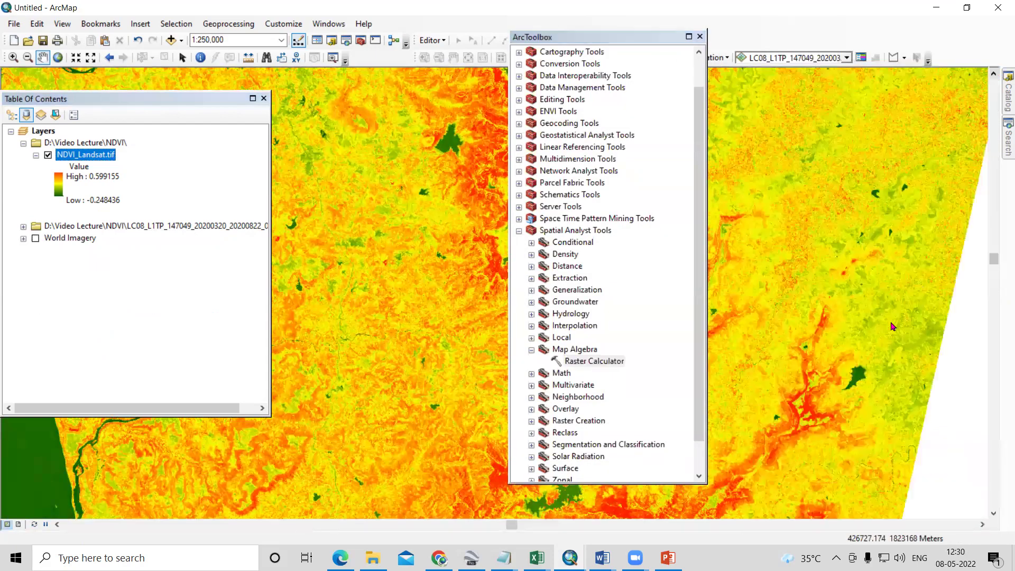
pyautogui.click(841, 255)
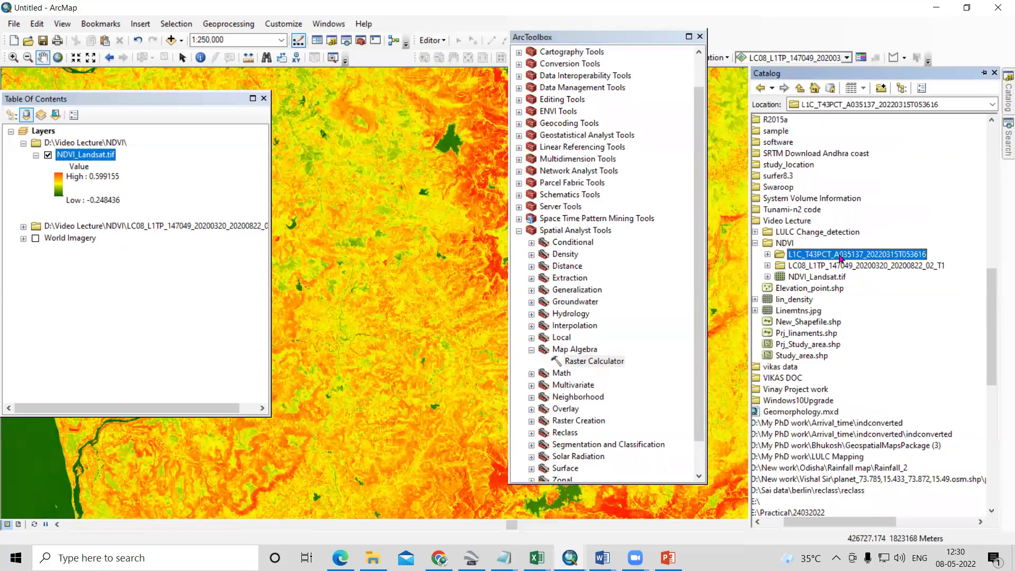
pyautogui.doubleClick(849, 256)
pyautogui.press('Down')
pyautogui.press('Right')
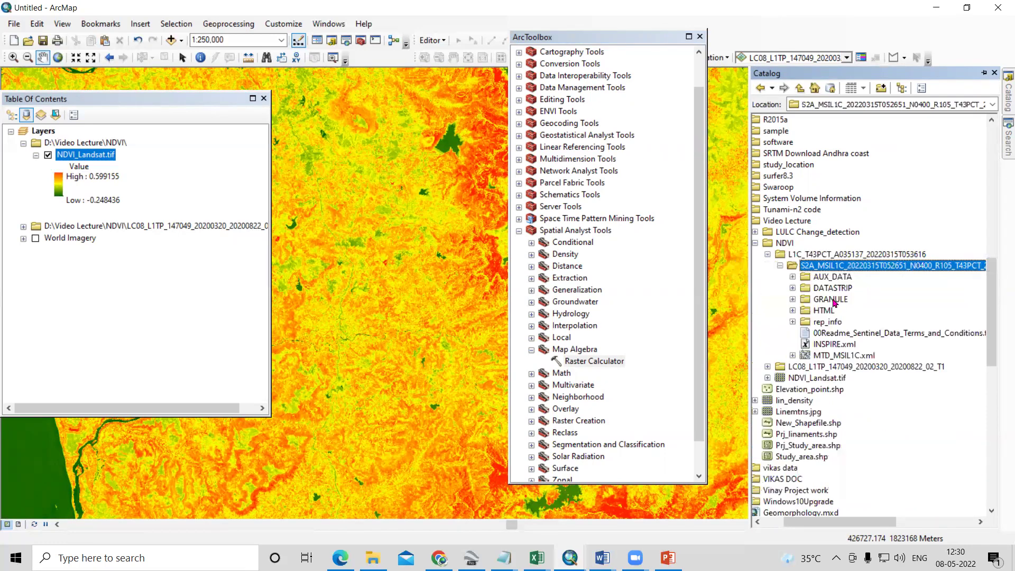
pyautogui.doubleClick(834, 300)
pyautogui.press('Down')
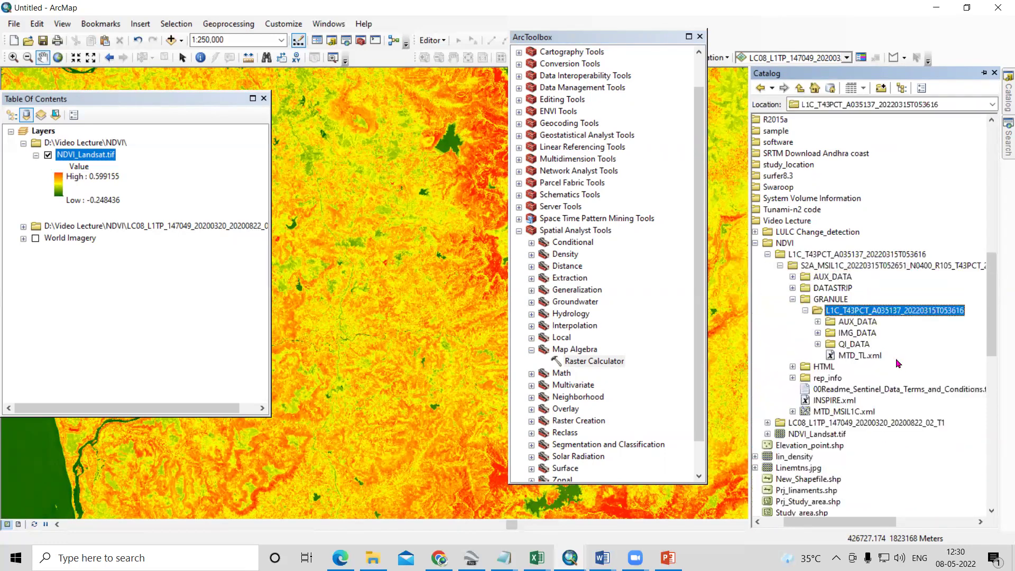
pyautogui.click(858, 338)
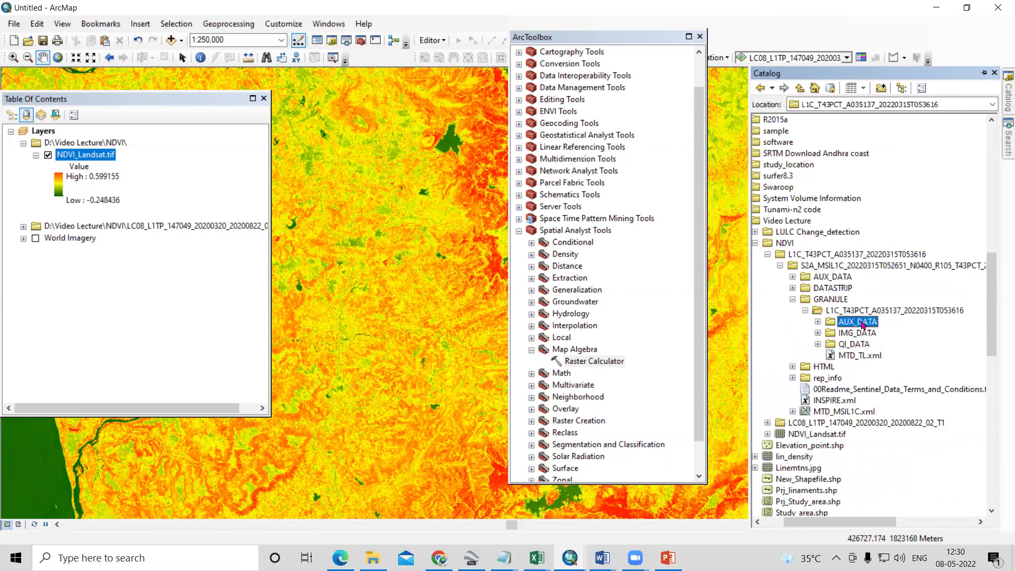
pyautogui.doubleClick(859, 337)
pyautogui.scroll(-3, 890, 394)
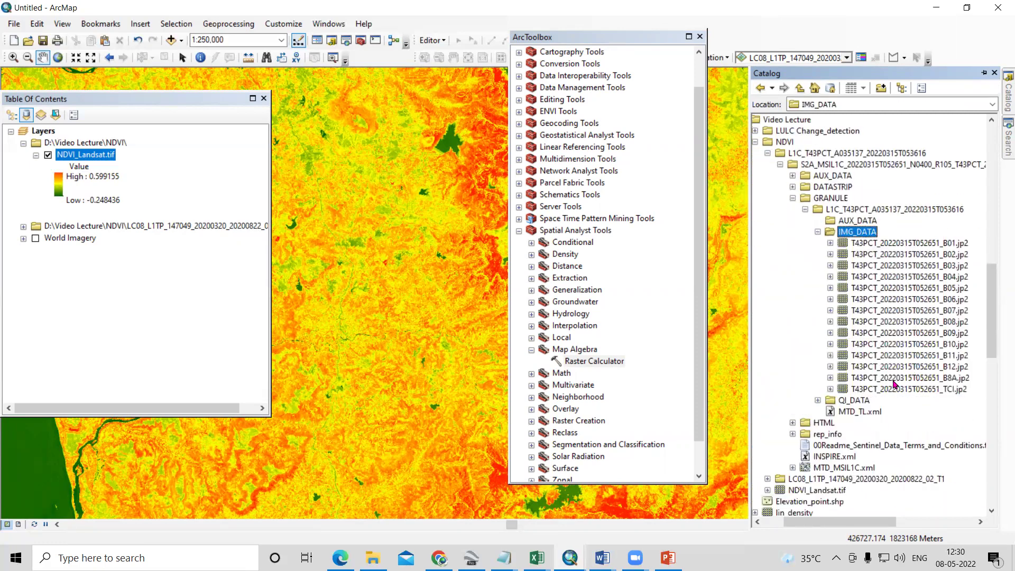
# Add the Sentinel-2 bands T43PCT_20220315T052651_B08.jp2 and T43PCT_20220315T052651_B04.jp2 to the map.
pyautogui.moveTo(950, 324); pyautogui.dragTo(414, 228)
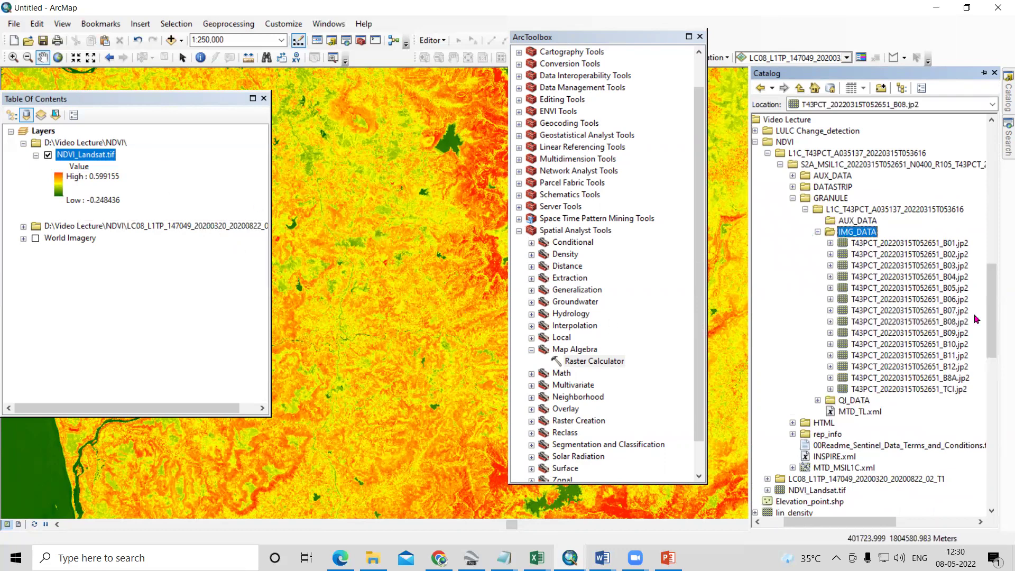
pyautogui.moveTo(950, 311)
pyautogui.mouseDown()
pyautogui.moveTo(420, 319)
pyautogui.moveTo(899, 309)
pyautogui.moveTo(939, 323)
pyautogui.moveTo(872, 317)
pyautogui.mouseUp()
pyautogui.moveTo(1003, 111)
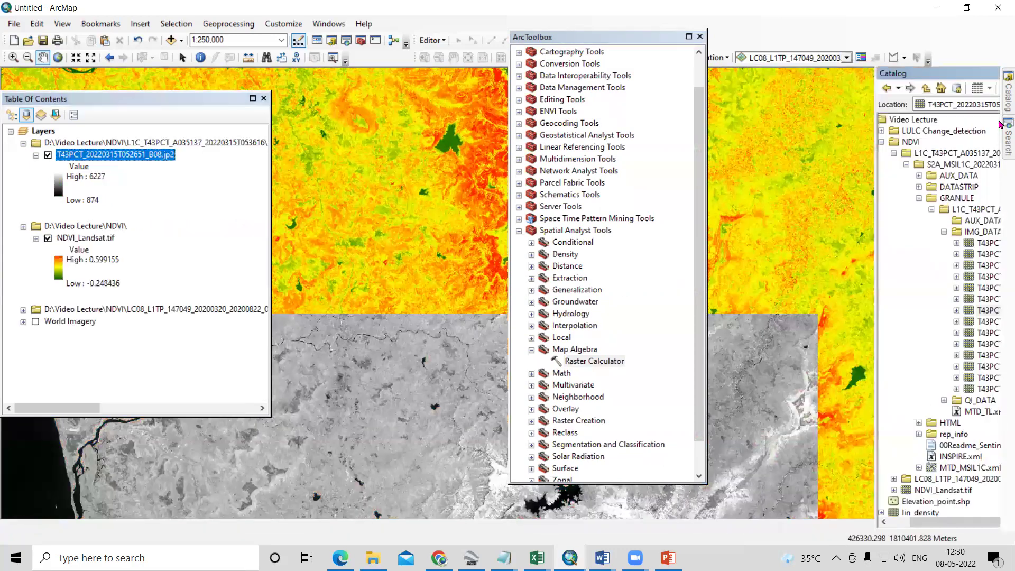
pyautogui.moveTo(951, 277); pyautogui.dragTo(307, 281)
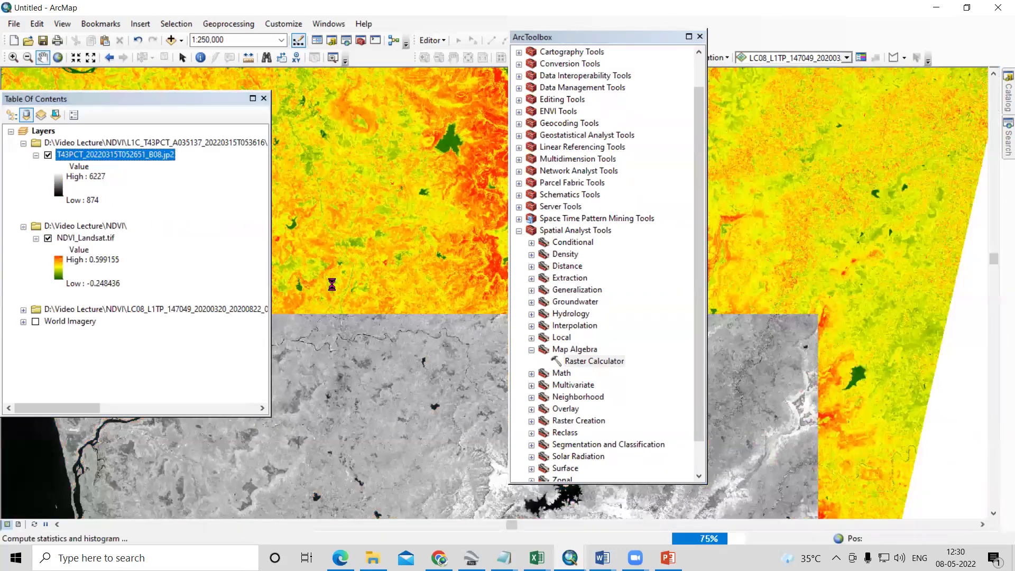
pyautogui.scroll(3, 455, 168)
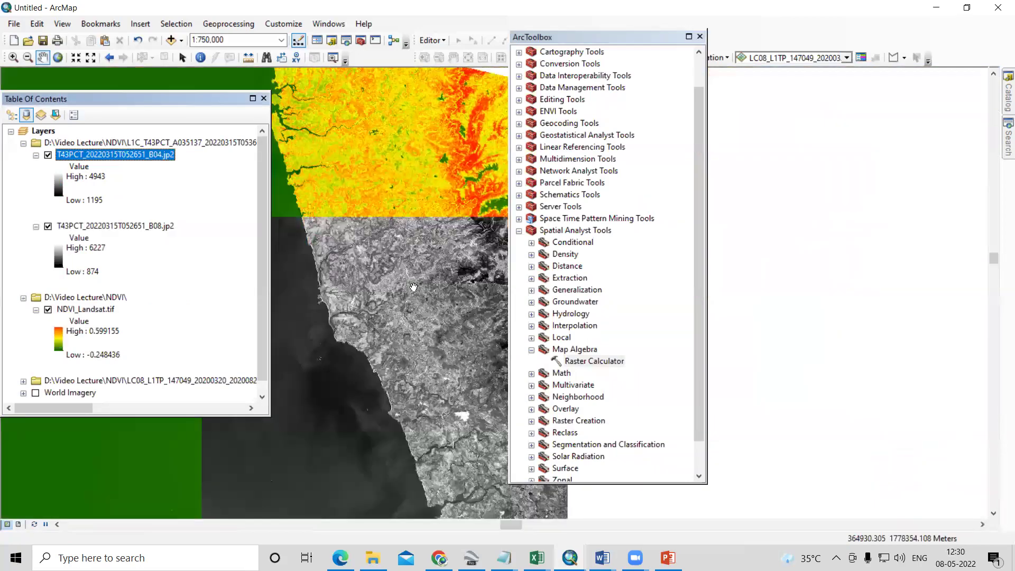
pyautogui.scroll(1, 418, 286)
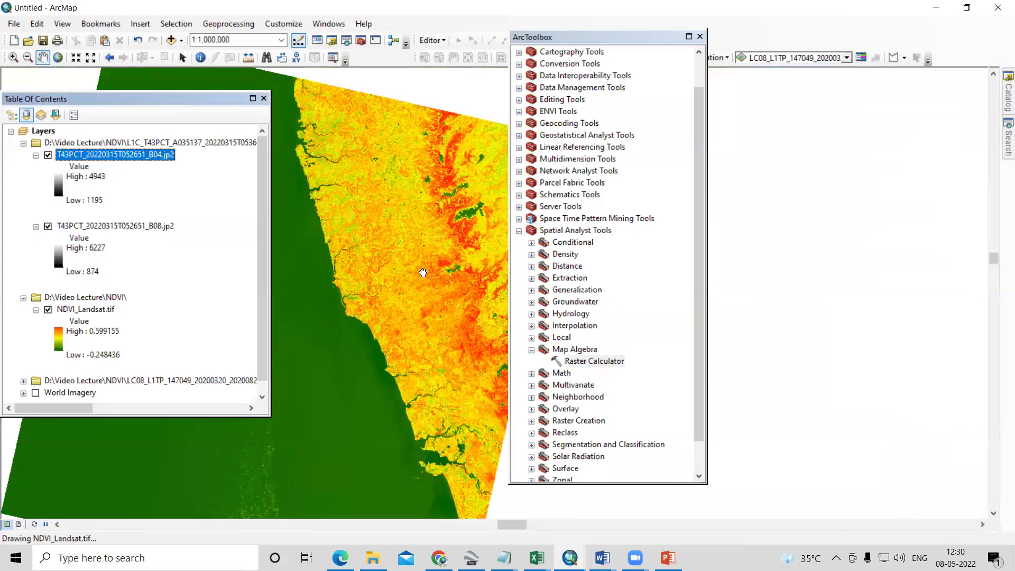
# Switch to the NDVI Word document, review the Sentinel-2 bands table for the red and NIR bands, and return to ArcMap.
pyautogui.moveTo(602, 557)
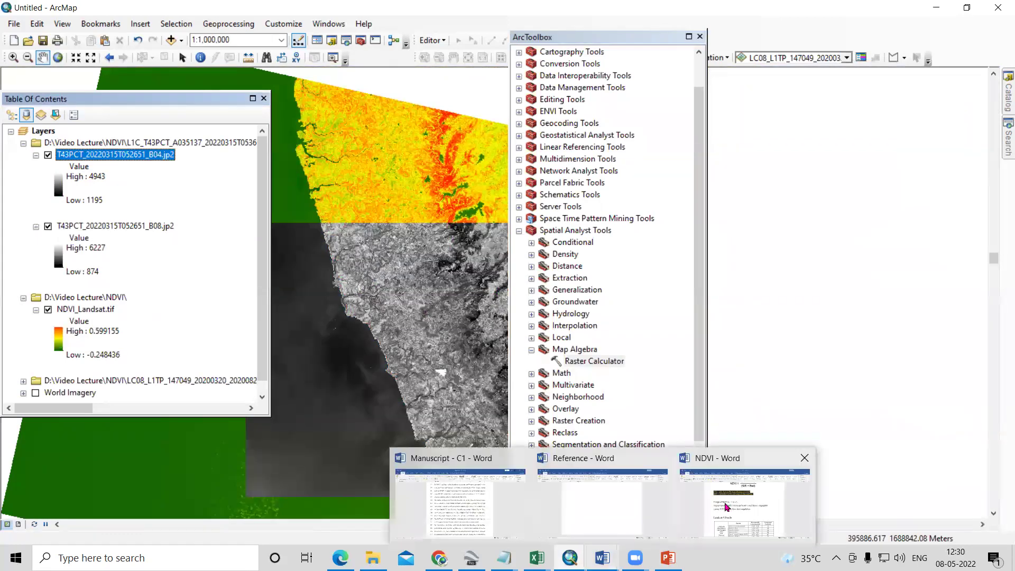
pyautogui.click(745, 501)
pyautogui.scroll(-10, 475, 366)
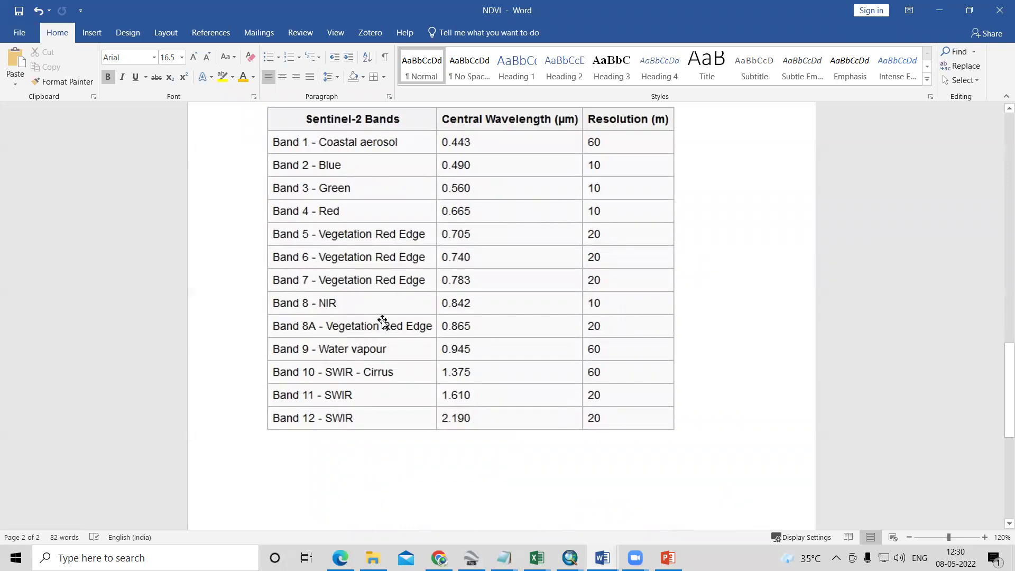
pyautogui.click(938, 11)
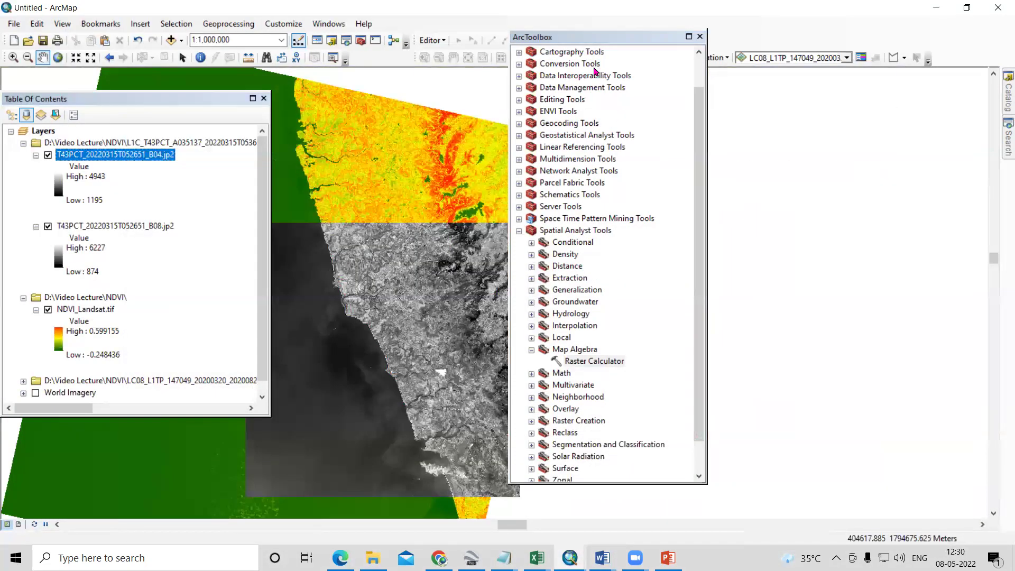
# Open the Raster Calculator and enter the numerator Float("T43PCT_20220315T052651_B08.jp2" - "T43PCT_20220315T052651_B04.jp2").
pyautogui.moveTo(591, 43); pyautogui.dragTo(841, 34)
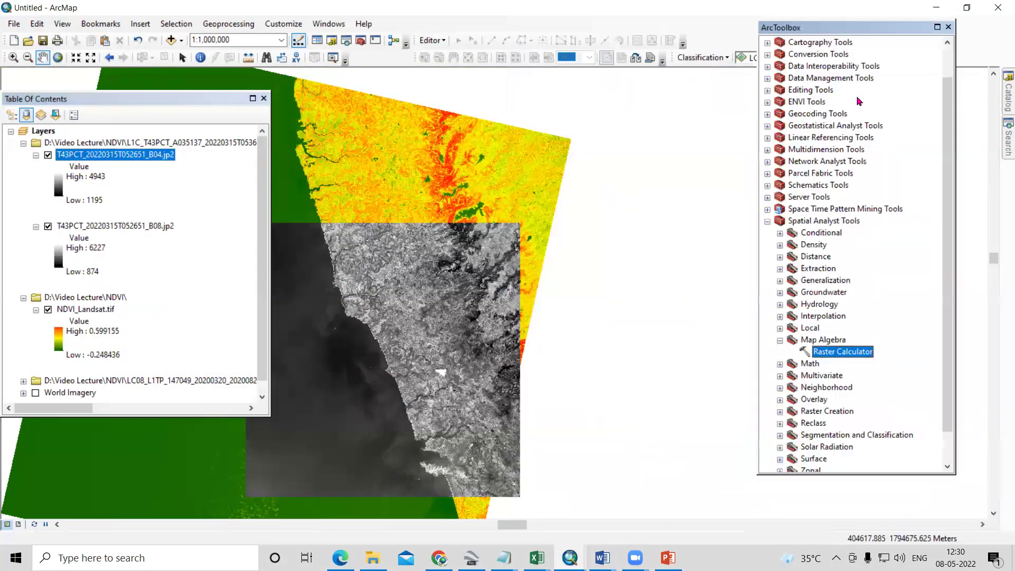
pyautogui.doubleClick(840, 352)
pyautogui.scroll(-2, 746, 248)
pyautogui.doubleClick(735, 235)
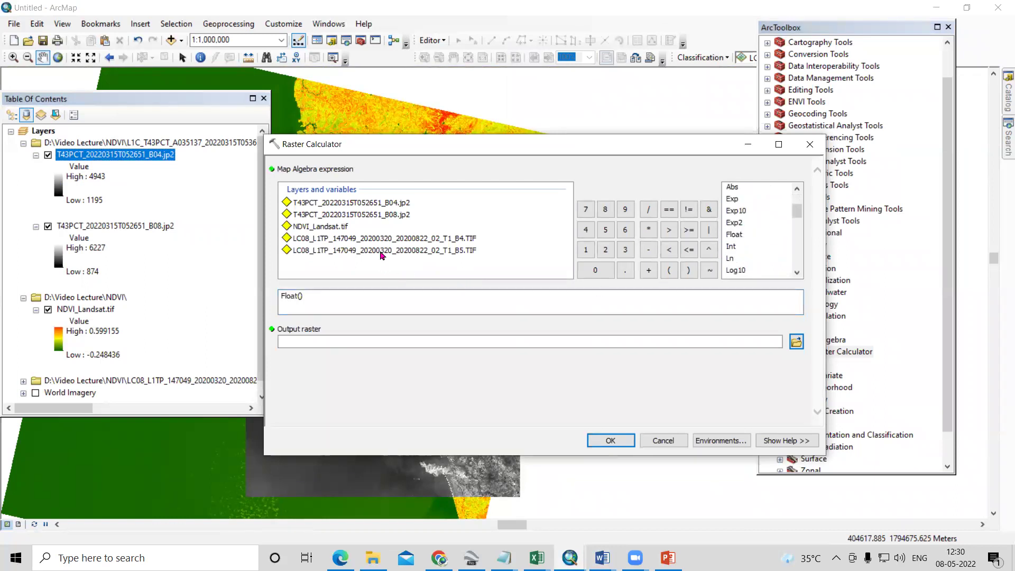
pyautogui.doubleClick(386, 215)
pyautogui.click(648, 249)
pyautogui.doubleClick(352, 203)
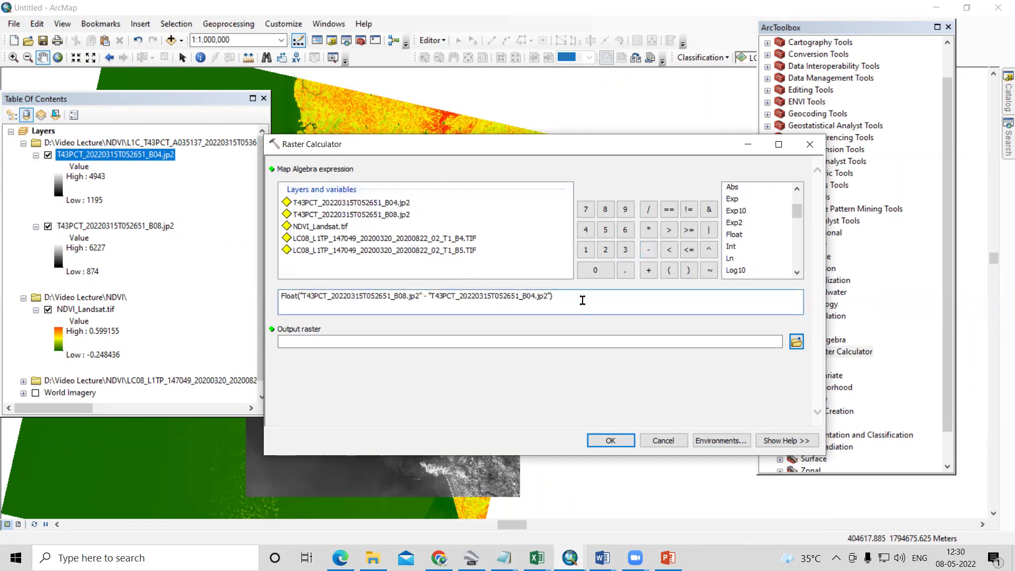
# Divide the expression by Float("T43PCT_20220315T052651_B08.jp2" + "T43PCT_20220315T052651_B04.jp2").
pyautogui.click(649, 210)
pyautogui.doubleClick(735, 235)
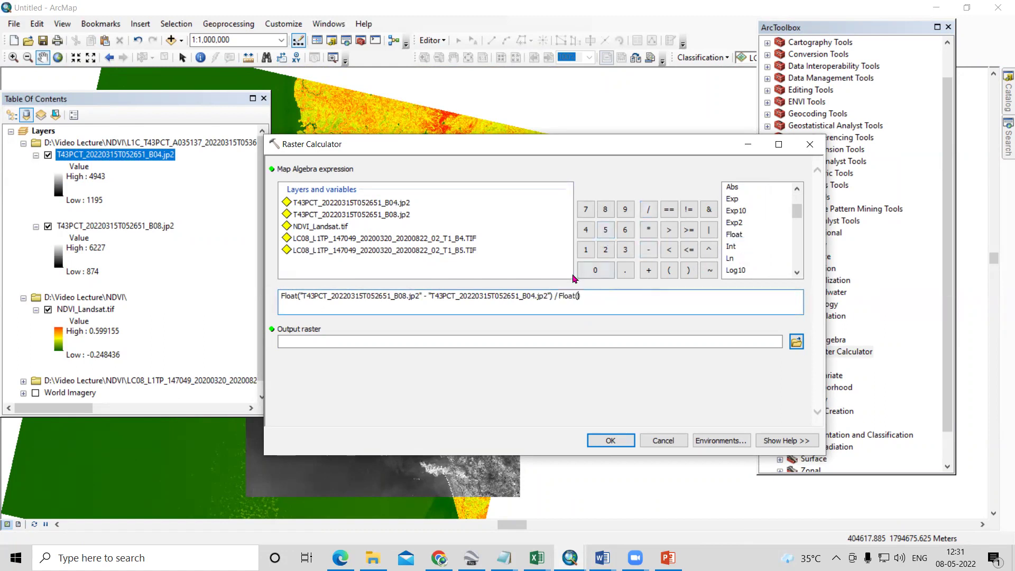
pyautogui.doubleClick(388, 215)
pyautogui.click(647, 270)
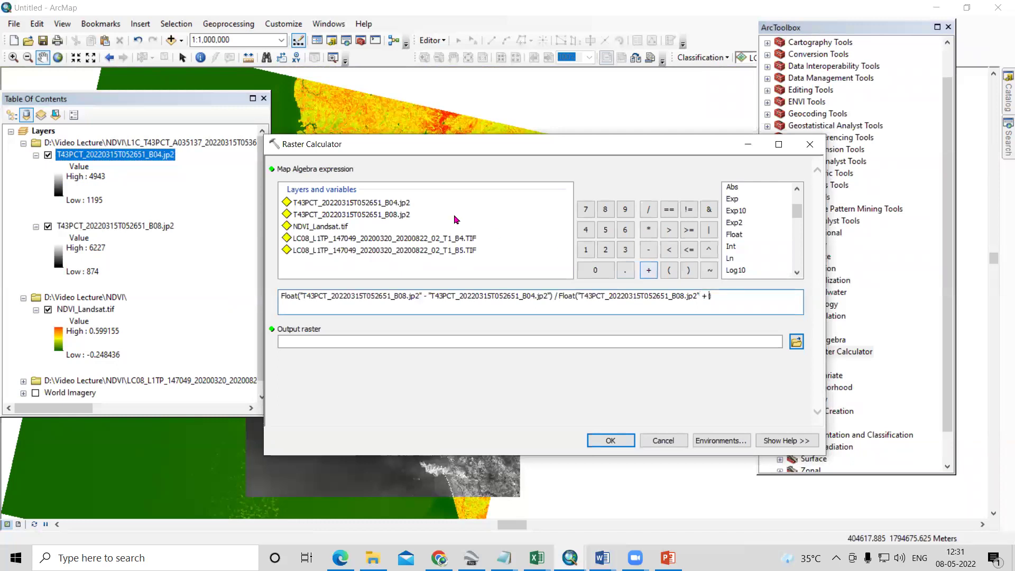
pyautogui.doubleClick(394, 203)
# Save the output raster as NDVI_sentinal2.tif in the D:\Video Lecture\NDVI folder and run the Raster Calculator.
pyautogui.click(796, 341)
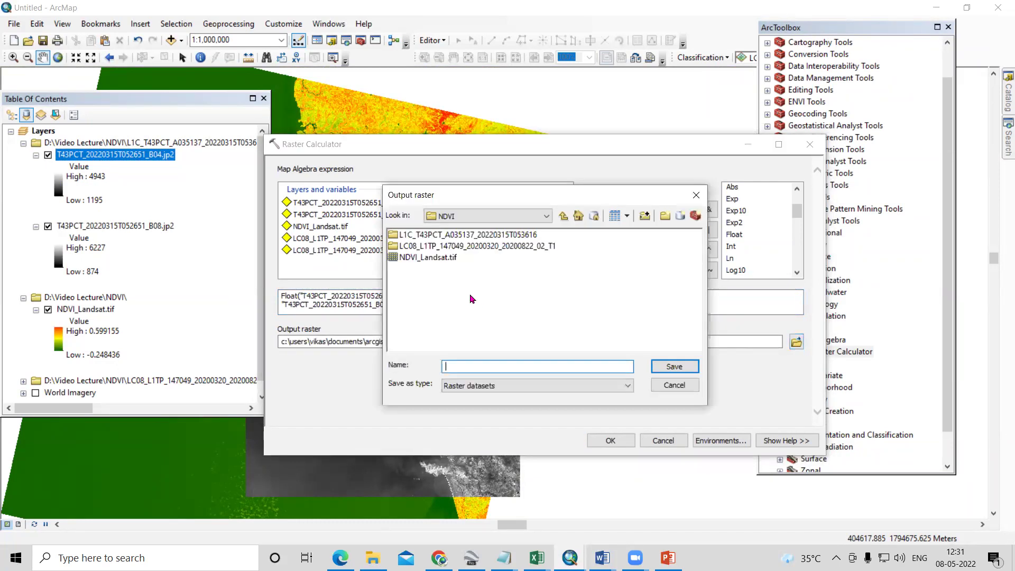
pyautogui.click(428, 258)
pyautogui.click(489, 366)
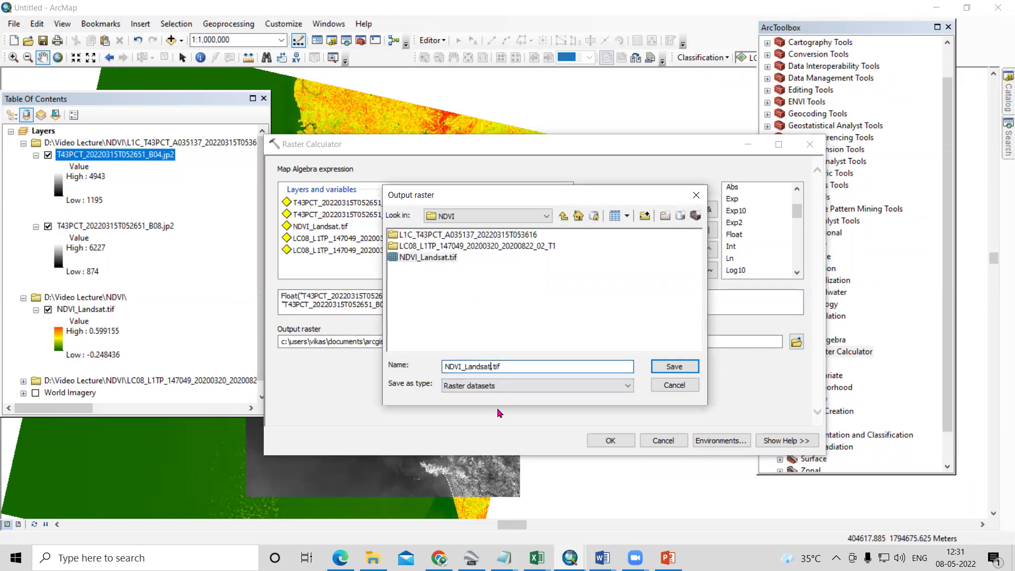
pyautogui.press('BackSpace')
pyautogui.press('BackSpace')
pyautogui.press('BackSpace')
pyautogui.press('BackSpace')
pyautogui.press('BackSpace')
pyautogui.press('BackSpace')
pyautogui.write('sentinal2')
pyautogui.press('Return')
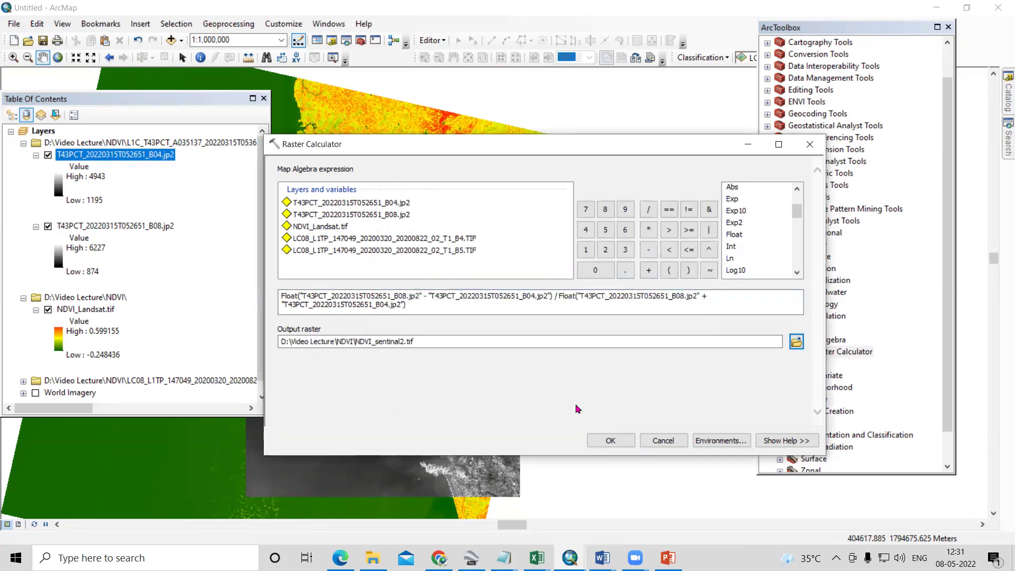
pyautogui.click(613, 442)
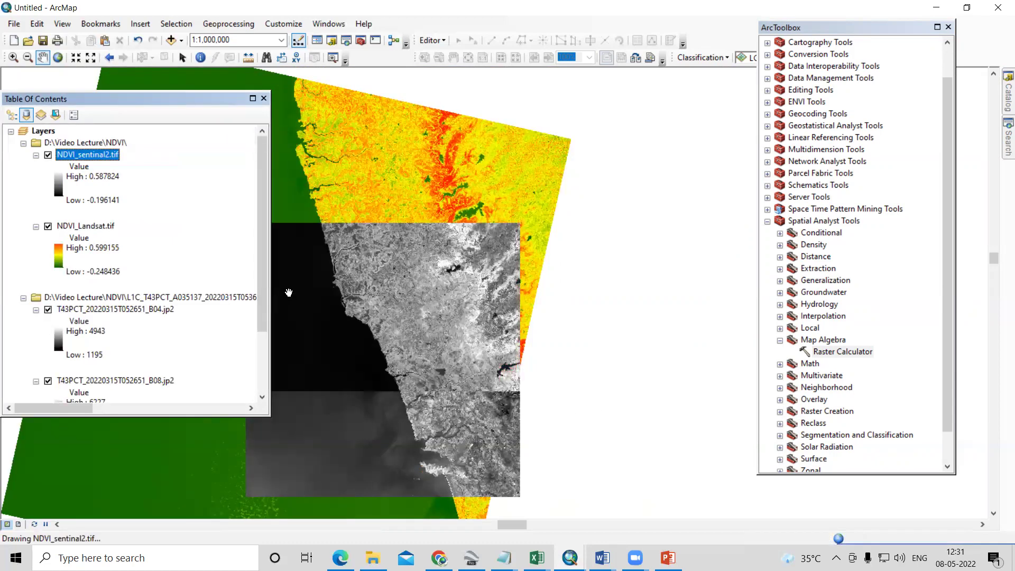
# Symbolize NDVI_sentinal2.tif as Stretched with the green-yellow-red color ramp.
pyautogui.rightClick(96, 158)
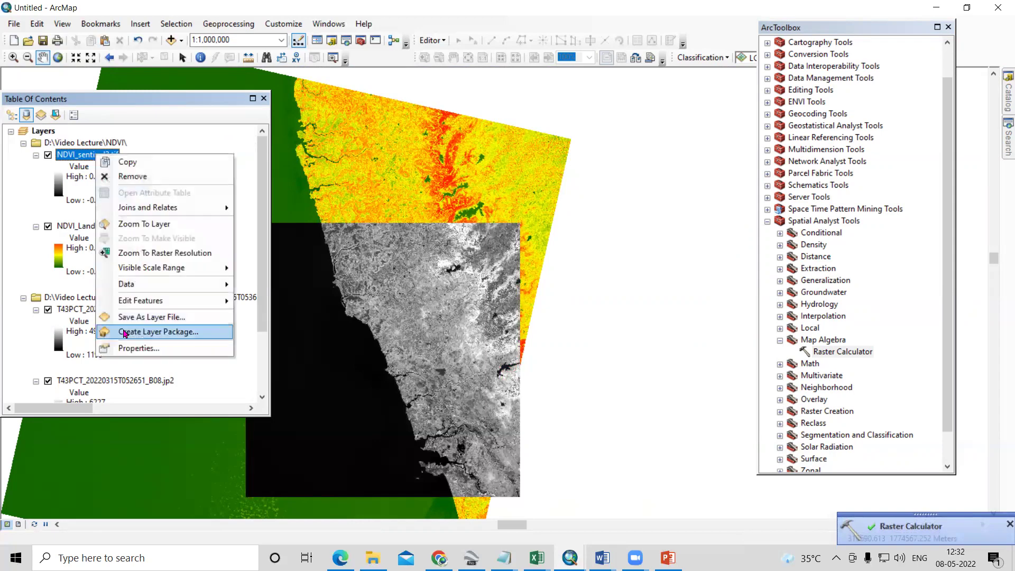
pyautogui.click(125, 346)
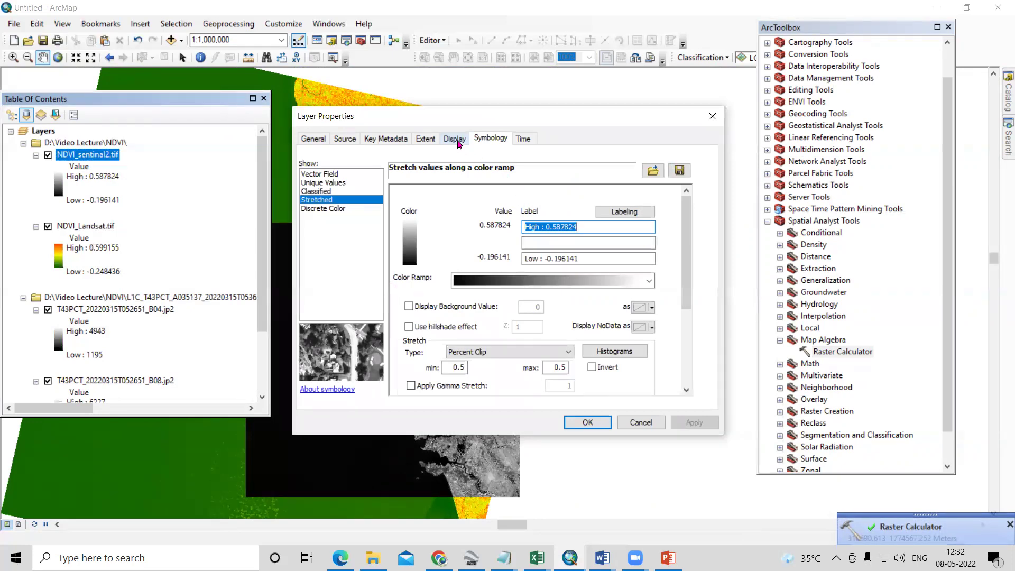
pyautogui.click(338, 191)
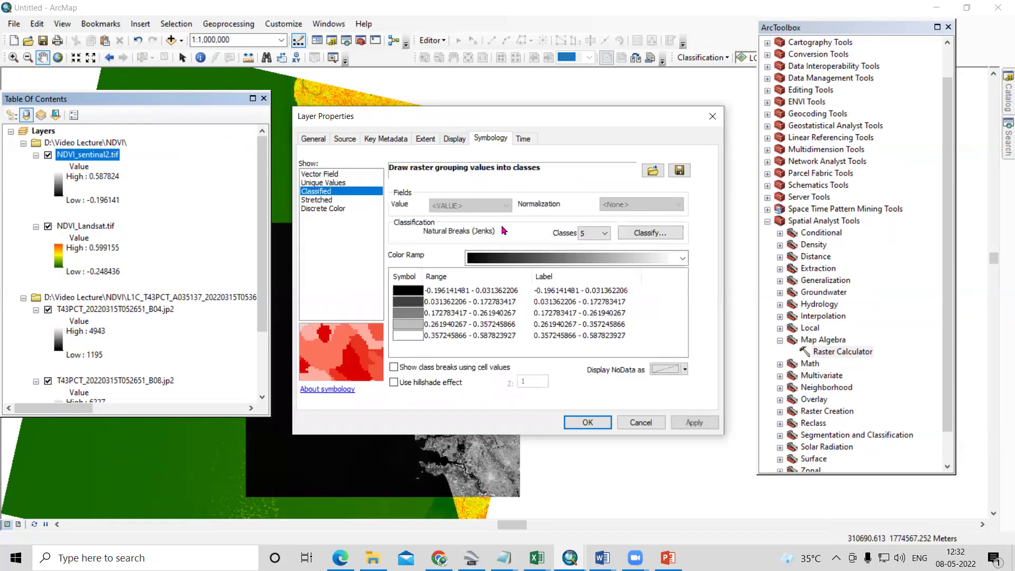
pyautogui.click(333, 200)
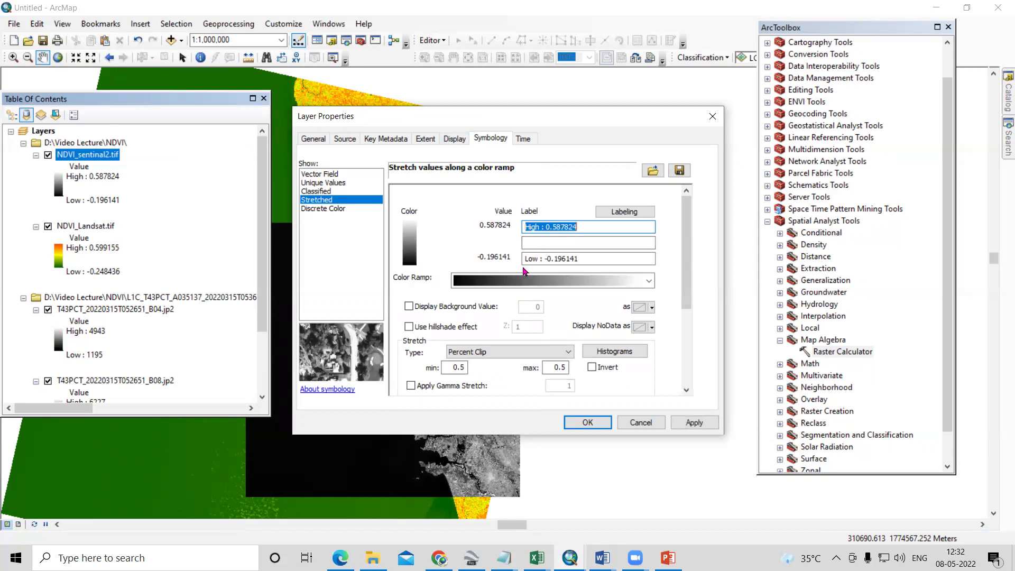
pyautogui.click(523, 280)
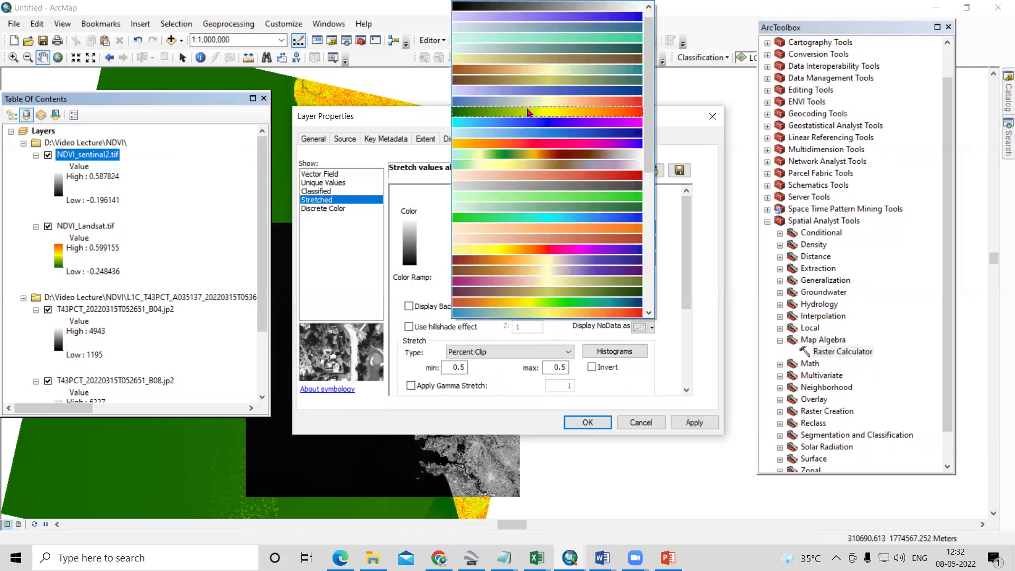
pyautogui.press('Return')
pyautogui.click(585, 423)
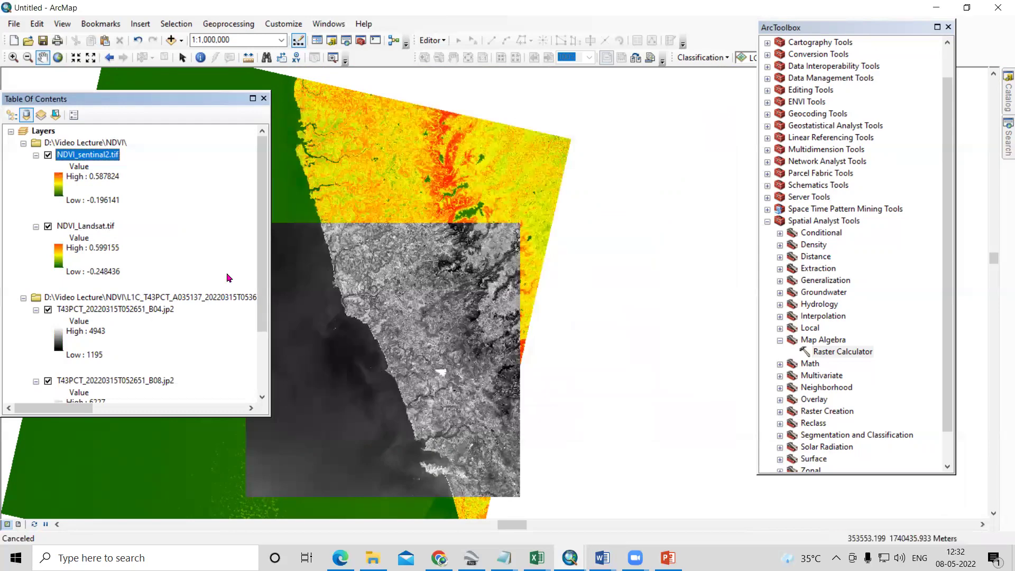
# Hide and reshow NDVI_sentinal2.tif to compare it with the layers beneath, overall and in closer detail.
pyautogui.click(48, 155)
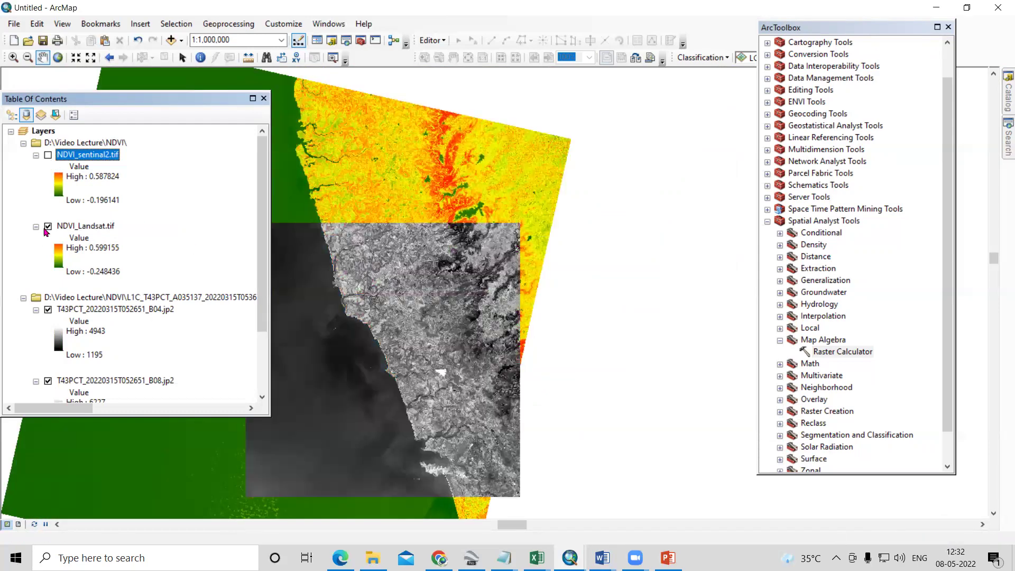
pyautogui.click(48, 155)
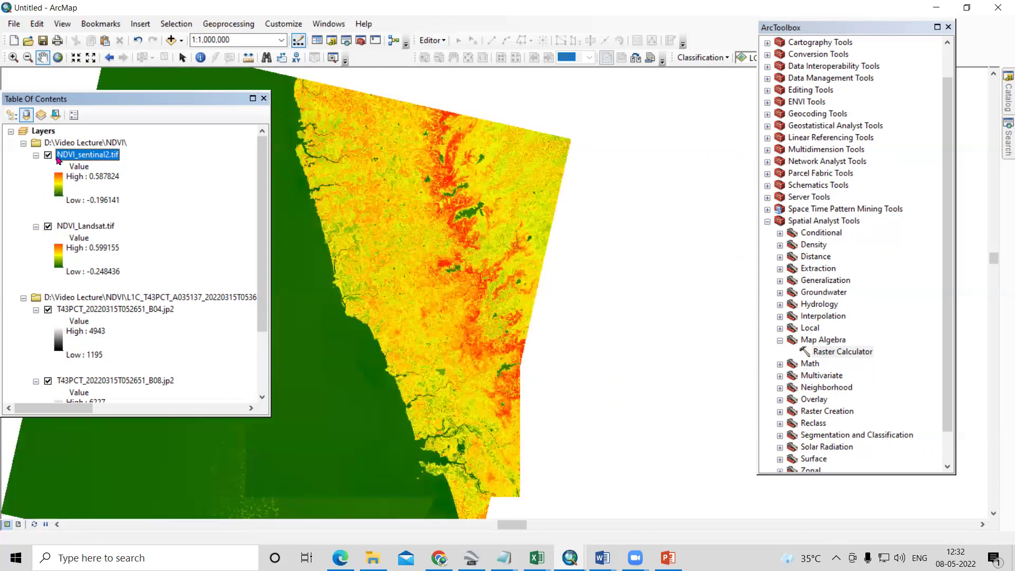
pyautogui.scroll(1, 458, 285)
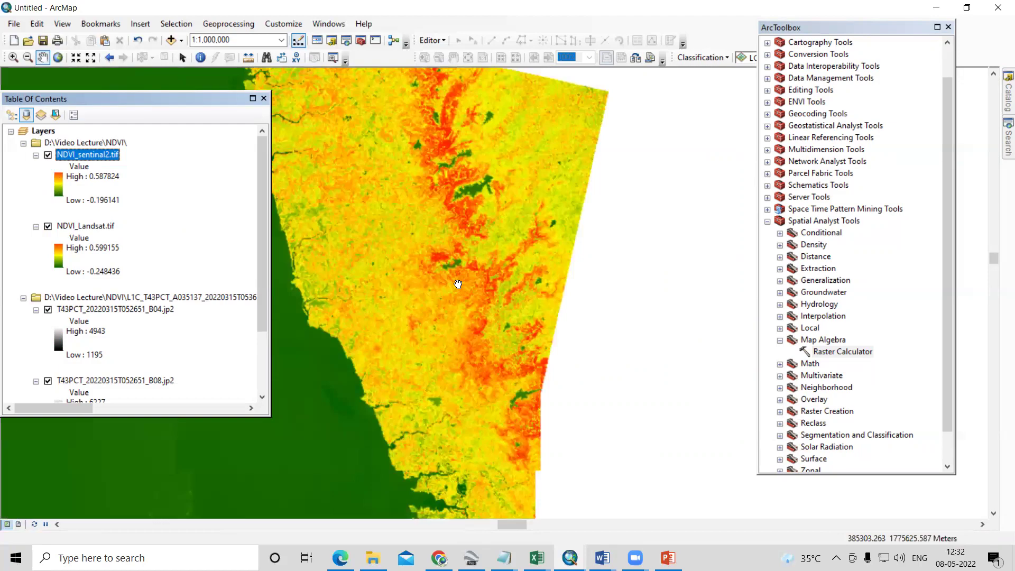
pyautogui.scroll(2, 457, 285)
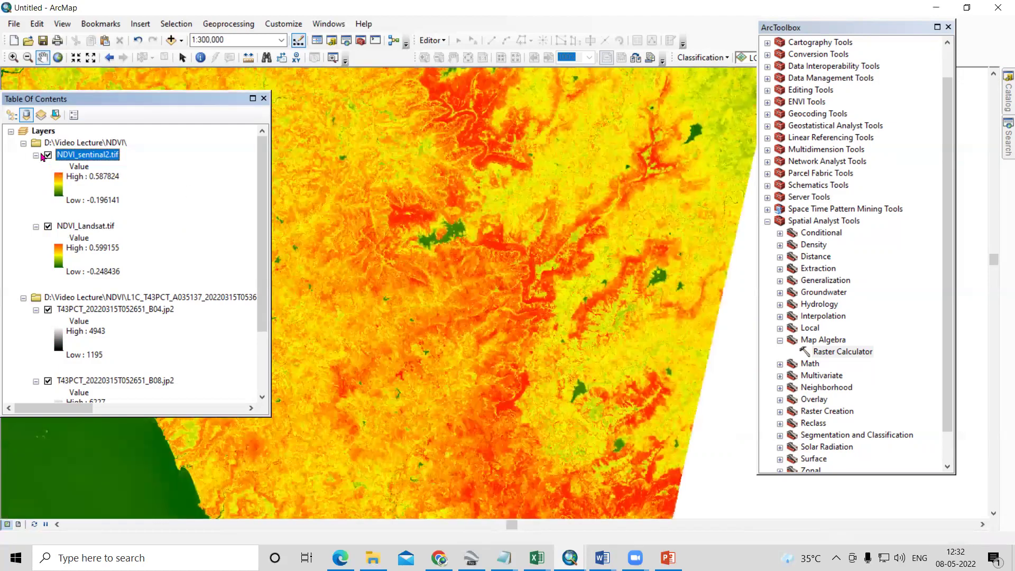
pyautogui.click(48, 155)
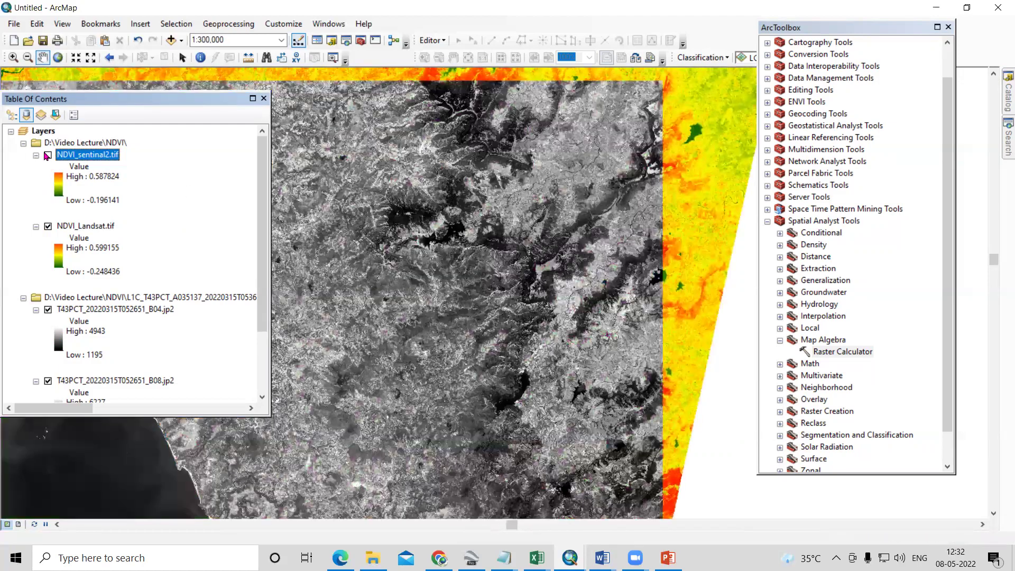
pyautogui.click(48, 154)
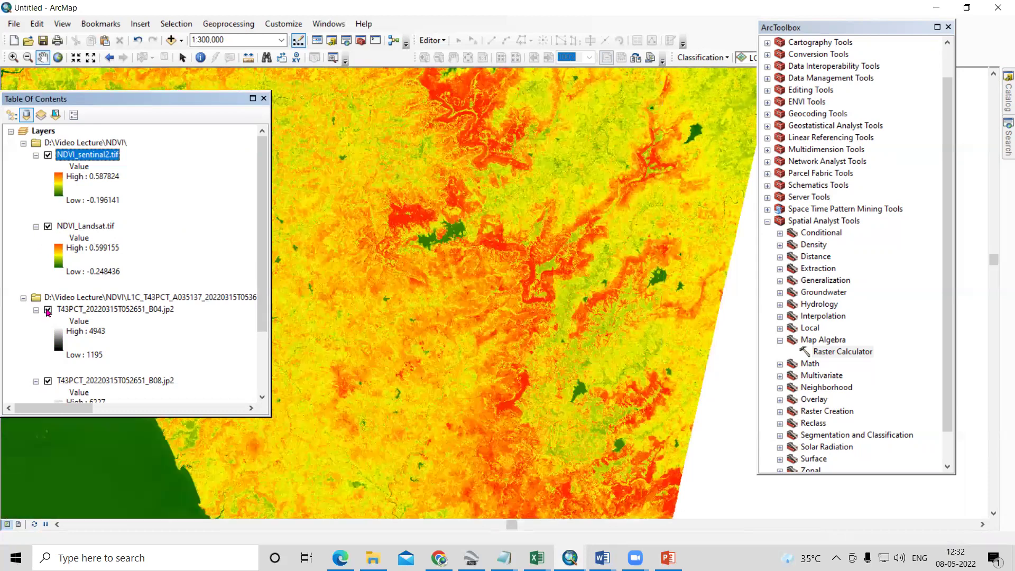
# Turn off the Sentinel-2 B04 and B08 band layers and collapse the B04 legend.
pyautogui.keyDown('ctrl'); pyautogui.click(48, 381); pyautogui.keyUp('ctrl')
pyautogui.scroll(-3, 72, 290)
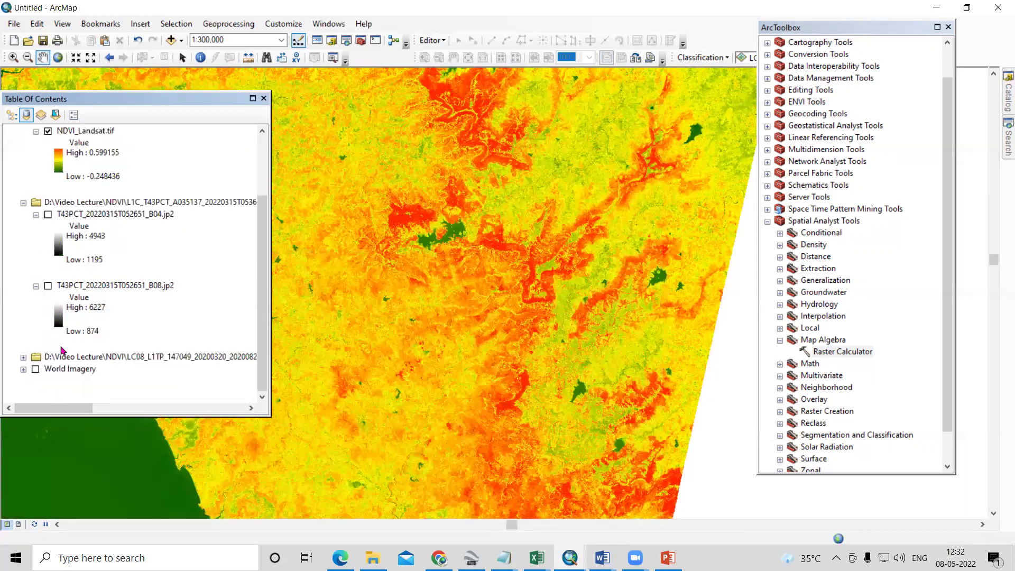
pyautogui.click(36, 215)
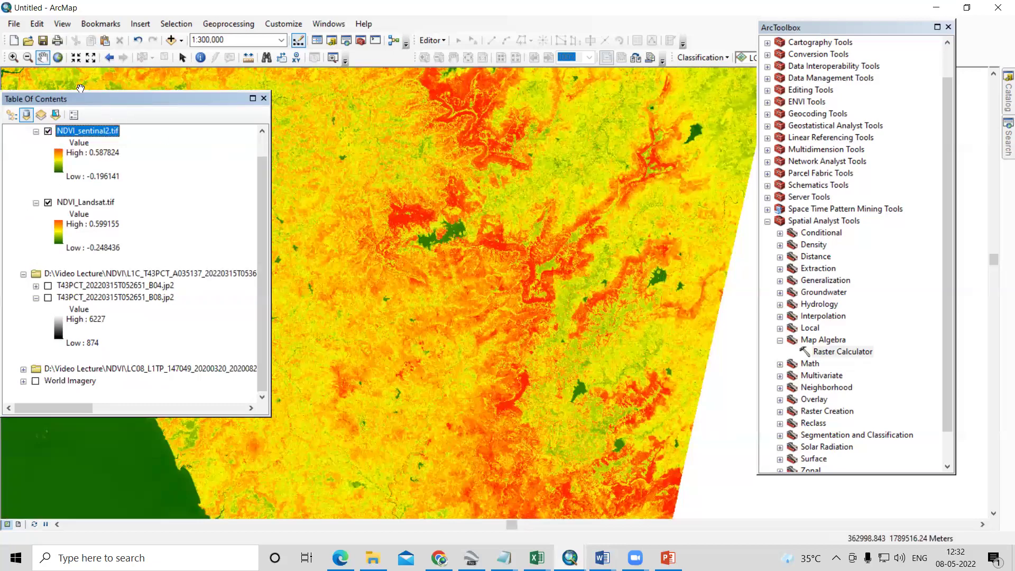
pyautogui.scroll(1, 84, 128)
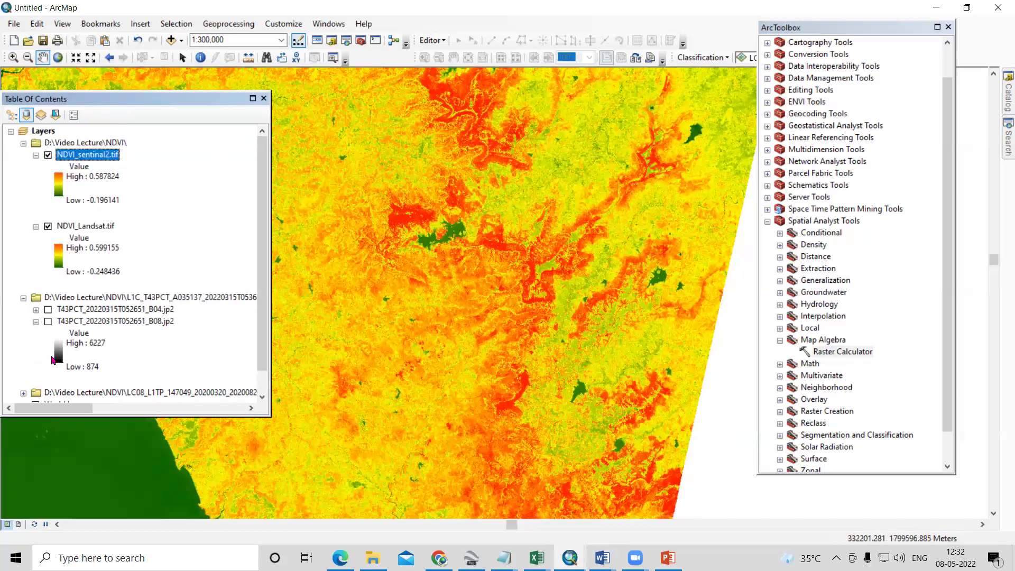
pyautogui.scroll(-1, 33, 386)
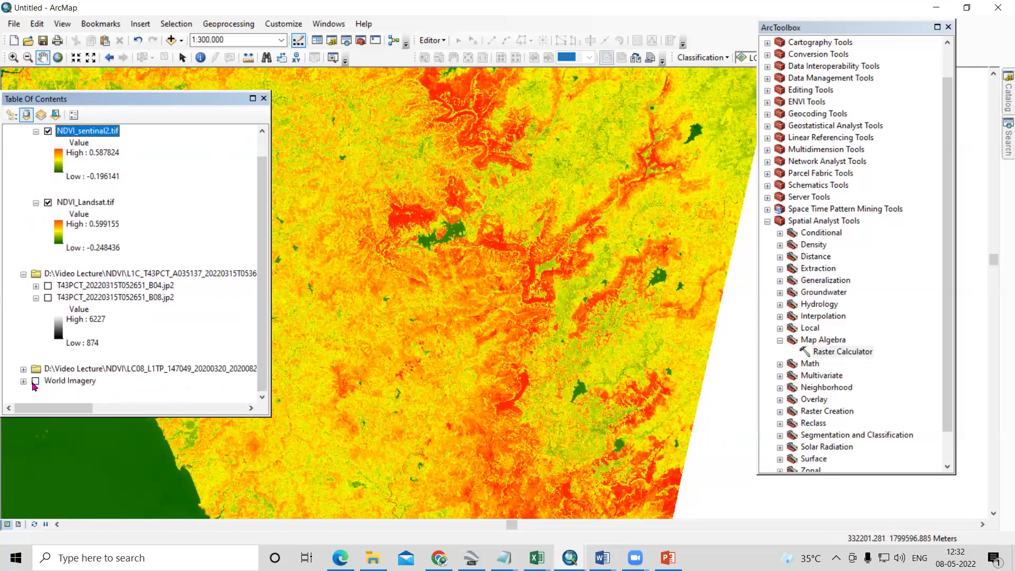
# Compare NDVI_sentinal2.tif with NDVI_Landsat.tif close up on the green patch inside the red area by hiding and reshowing the Sentinel layer.
pyautogui.click(12, 59)
pyautogui.moveTo(391, 218); pyautogui.dragTo(591, 338)
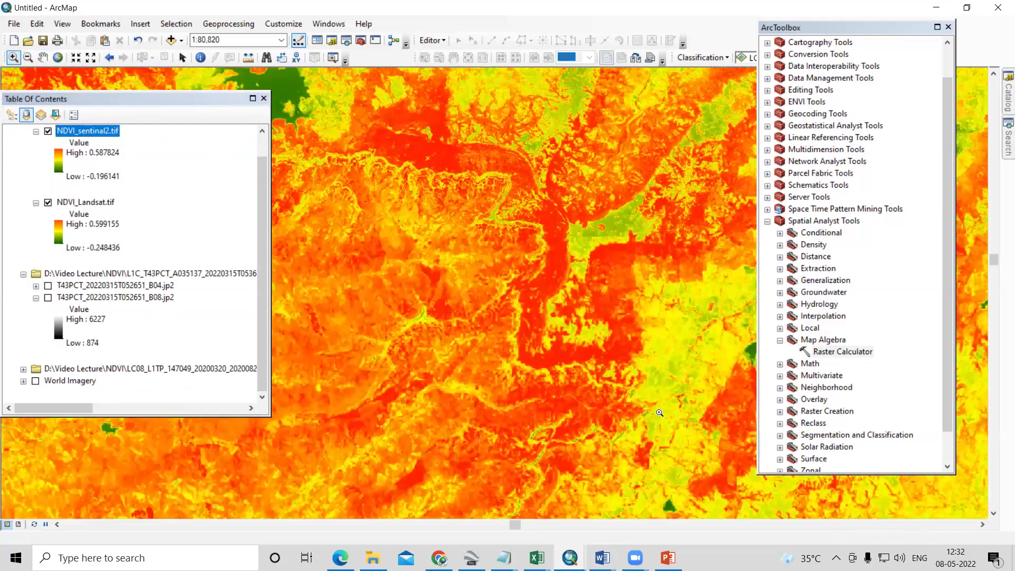
pyautogui.click(516, 253)
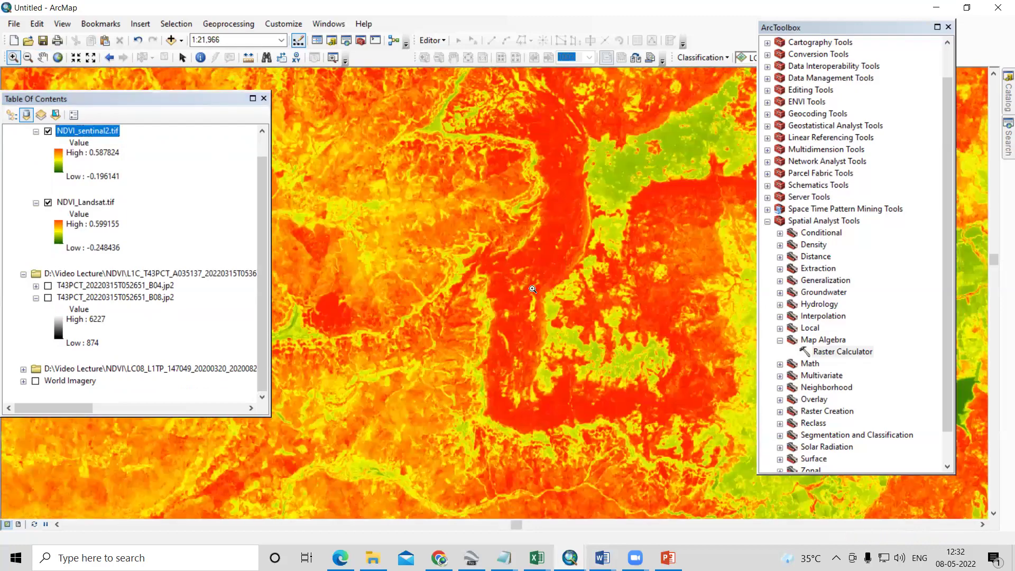
pyautogui.moveTo(708, 473); pyautogui.dragTo(340, 226)
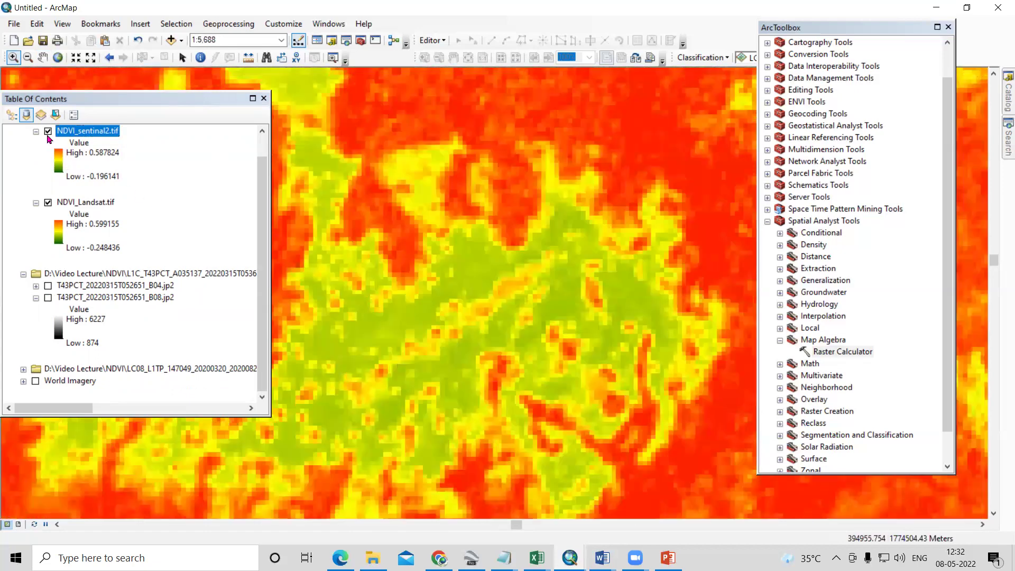
pyautogui.click(48, 131)
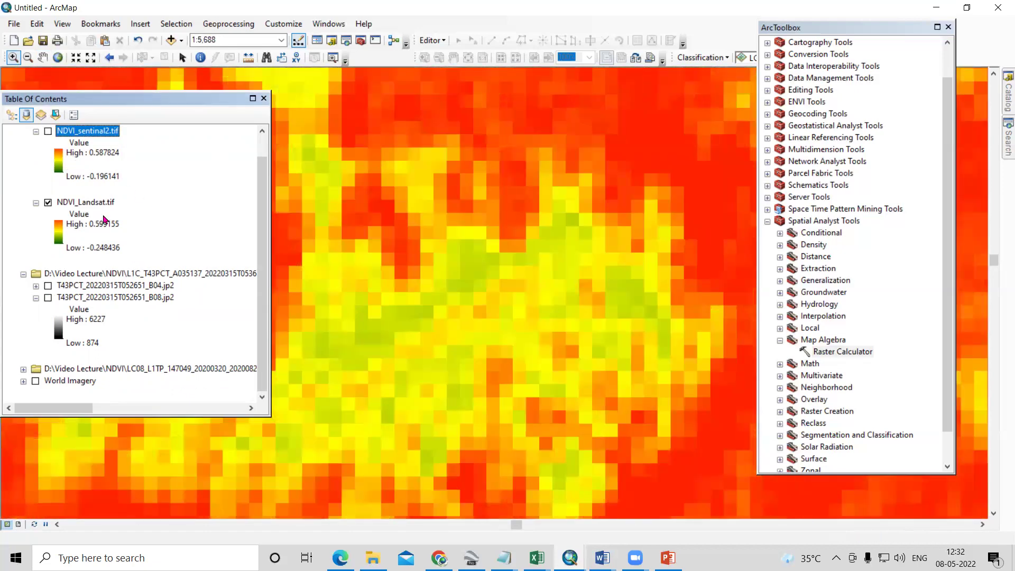
pyautogui.scroll(1, 104, 220)
pyautogui.click(84, 227)
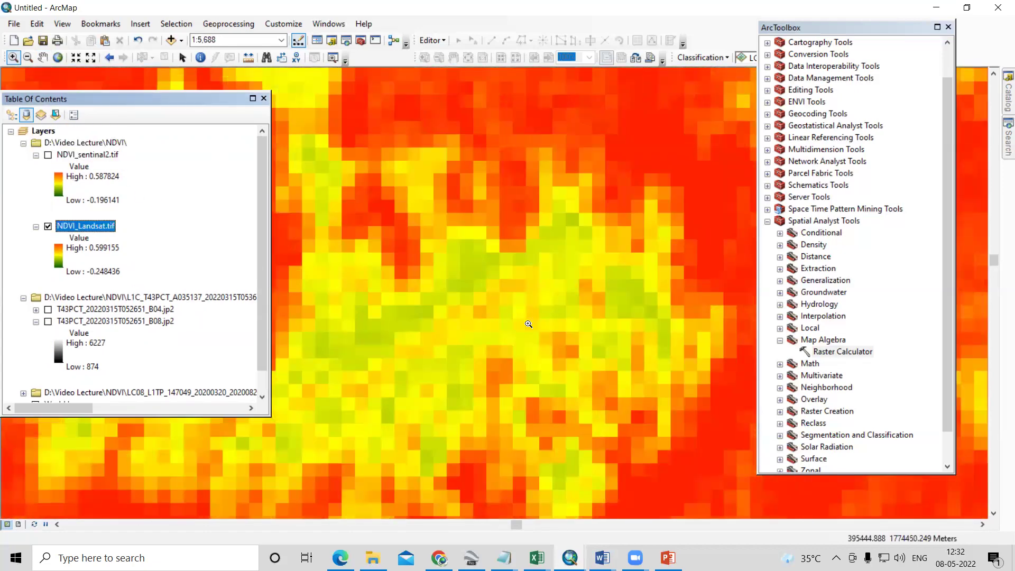
pyautogui.click(48, 155)
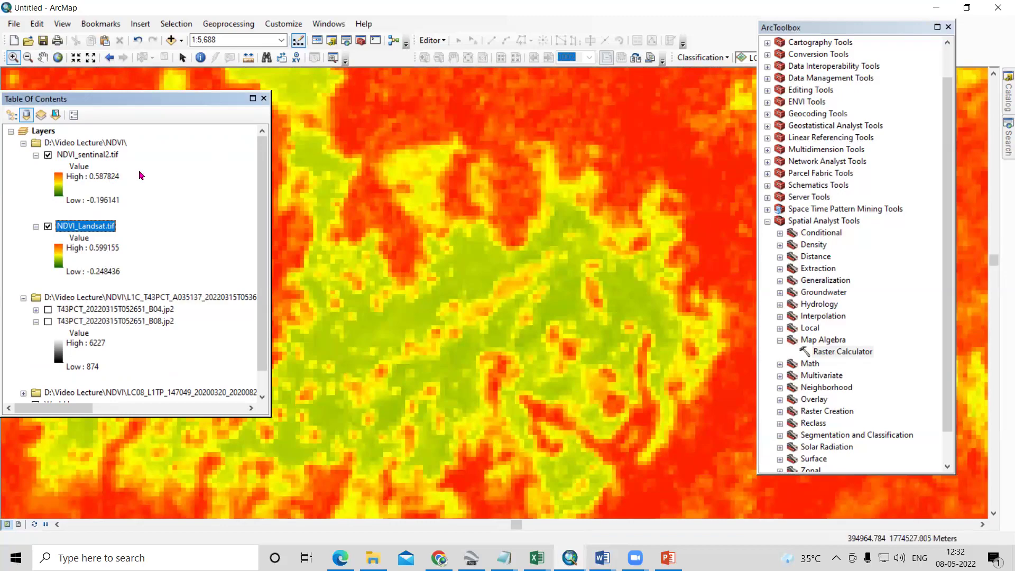
# Examine the pixel detail at 1:4,000 scale by repeatedly switching NDVI_sentinal2.tif off and on over the Landsat NDVI.
pyautogui.scroll(3, 518, 394)
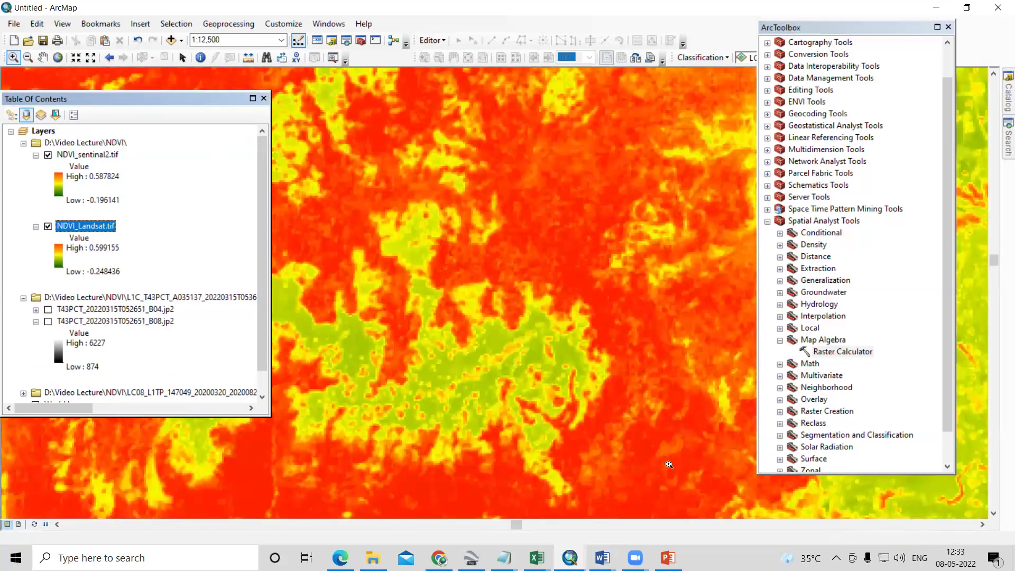
pyautogui.scroll(-3, 643, 453)
pyautogui.scroll(-2, 616, 389)
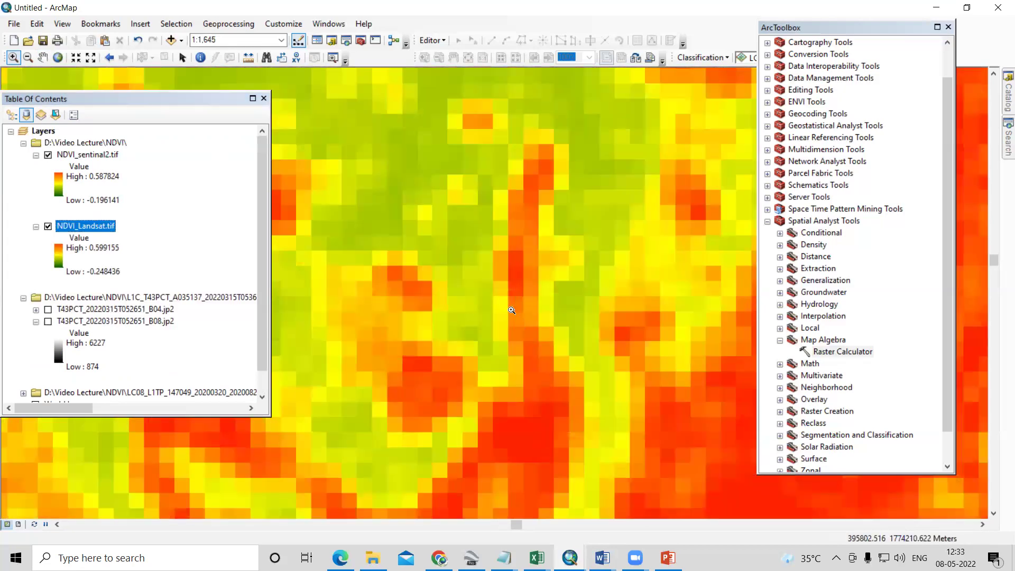
pyautogui.scroll(2, 492, 281)
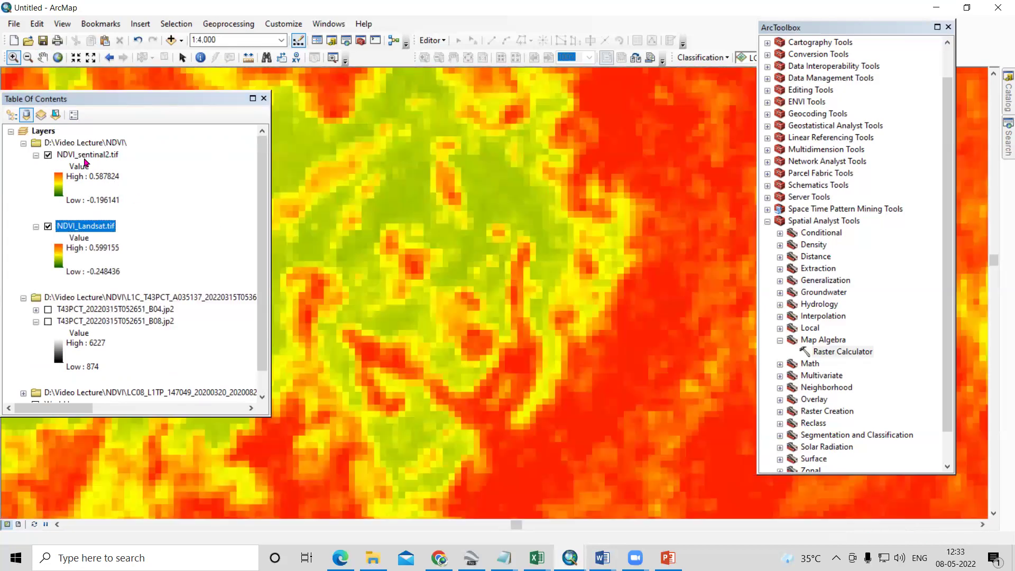
pyautogui.click(48, 155)
pyautogui.click(47, 155)
pyautogui.click(48, 155)
pyautogui.click(48, 155)
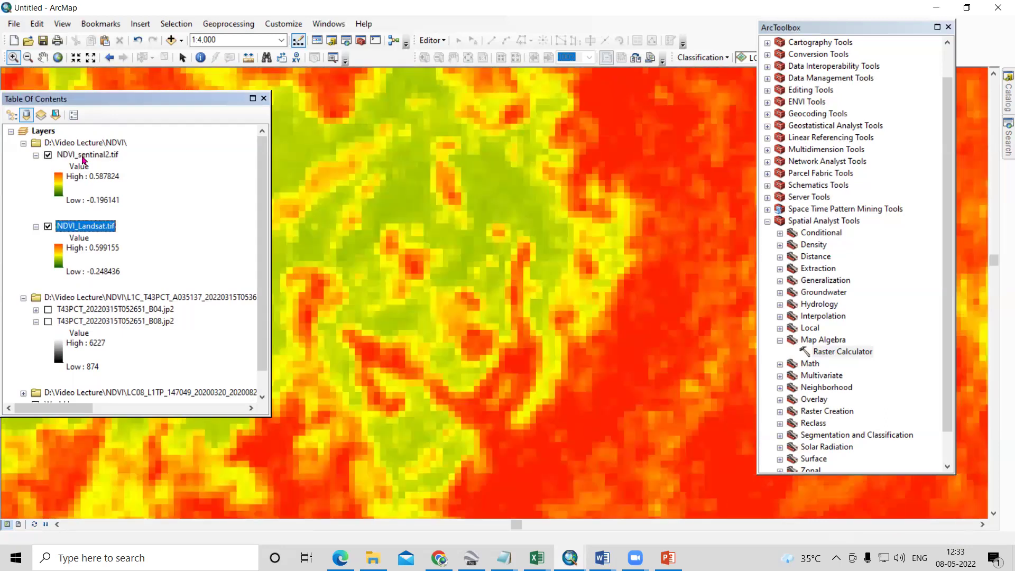
# Check the cell size in the source properties of NDVI_sentinal2.tif, then of NDVI_Landsat.tif.
pyautogui.rightClick(85, 155)
pyautogui.click(152, 351)
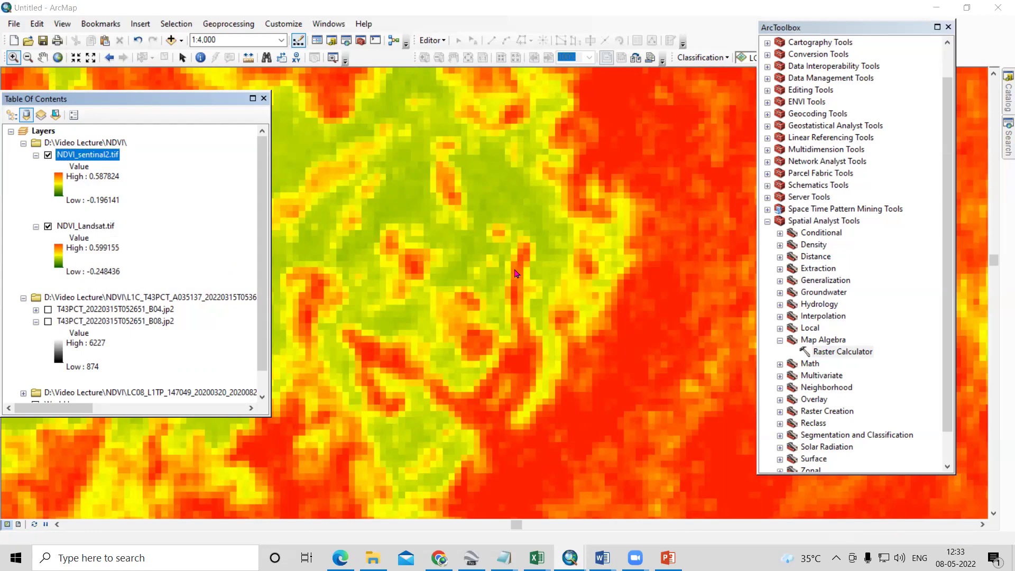
pyautogui.click(345, 139)
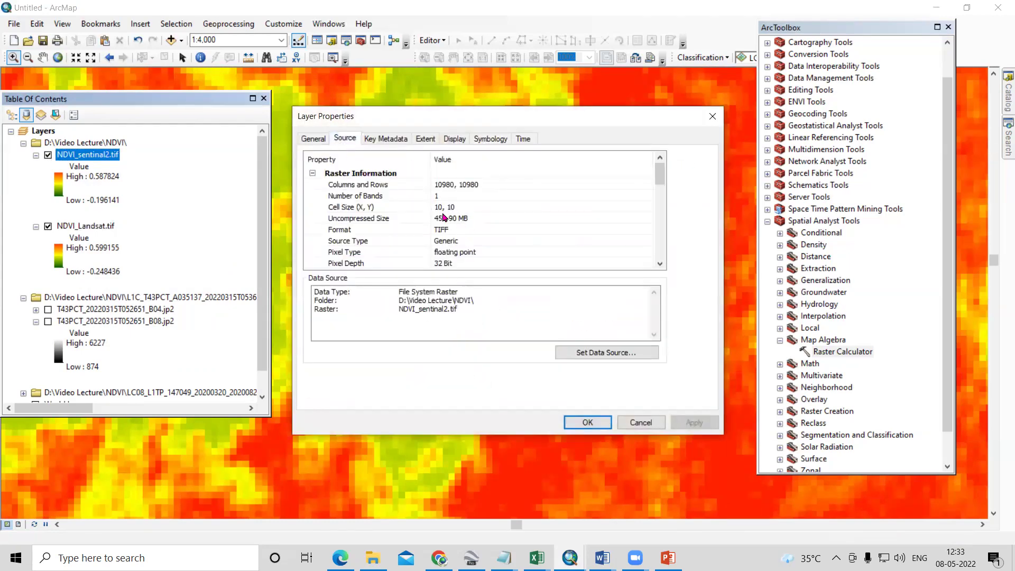
pyautogui.click(640, 423)
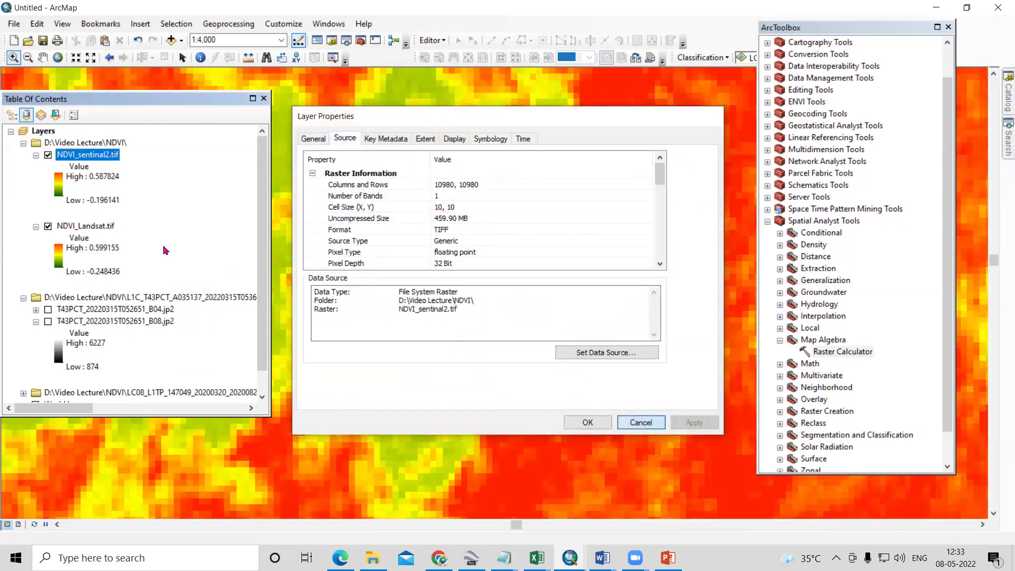
pyautogui.rightClick(85, 226)
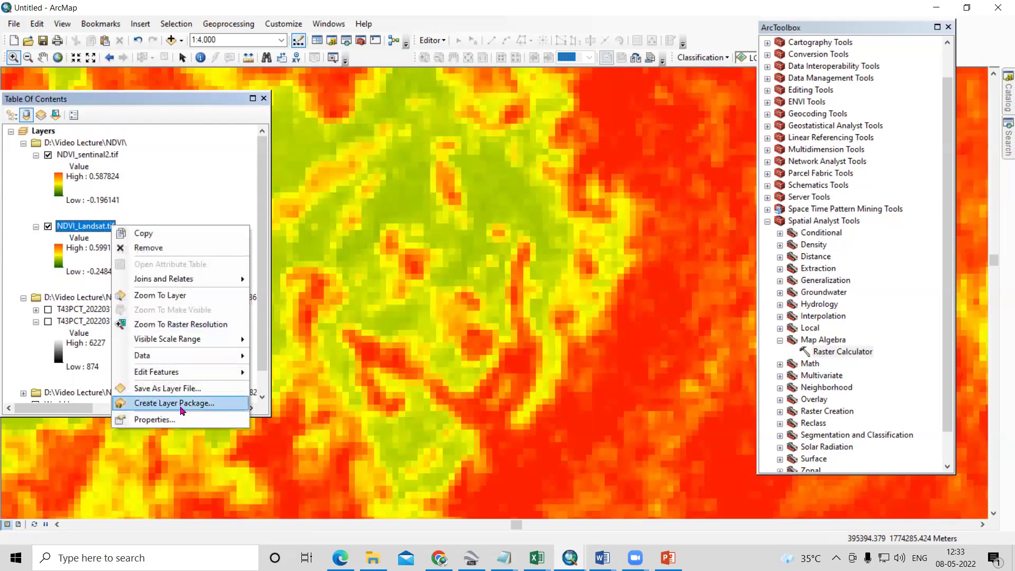
pyautogui.click(182, 420)
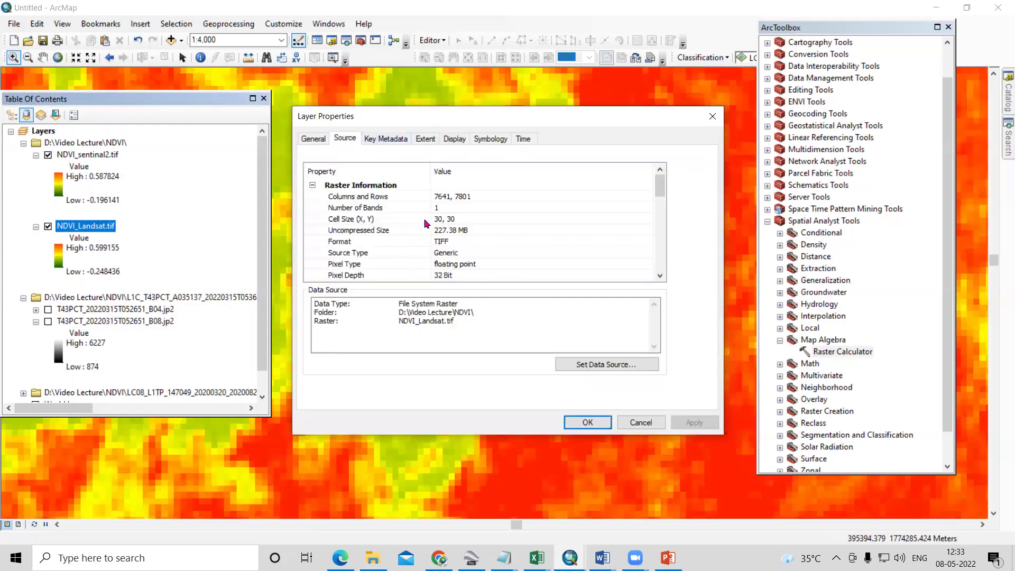
# Check the Cell Size (X, Y) entry of NDVI_Landsat.tif and close its layer properties without changes.
pyautogui.click(443, 220)
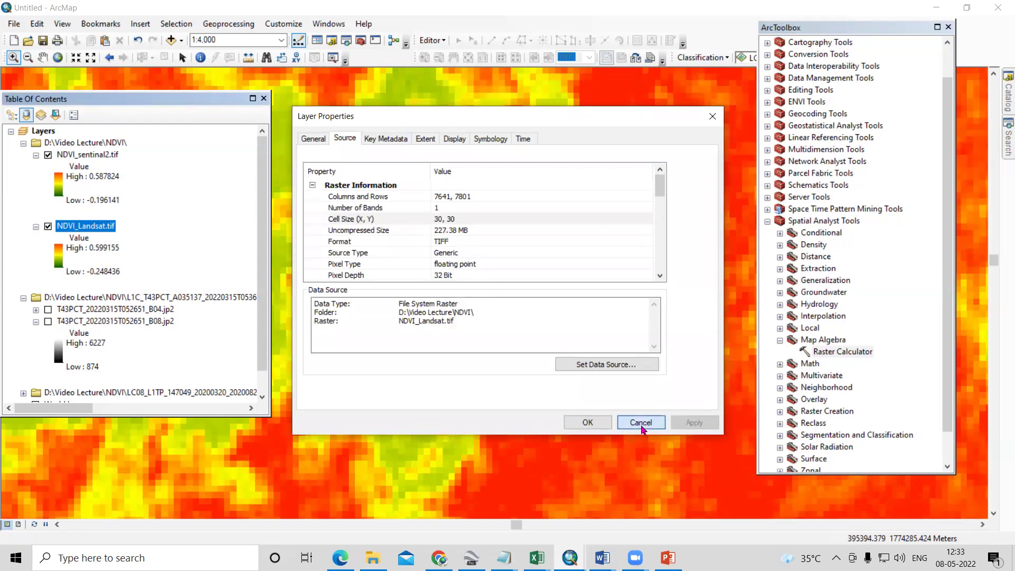
pyautogui.click(640, 422)
# Examine the NDVI layers at progressively smaller scales, from the close-up pixels out to the whole Landsat scene at 1:1,500,000.
pyautogui.scroll(3, 451, 185)
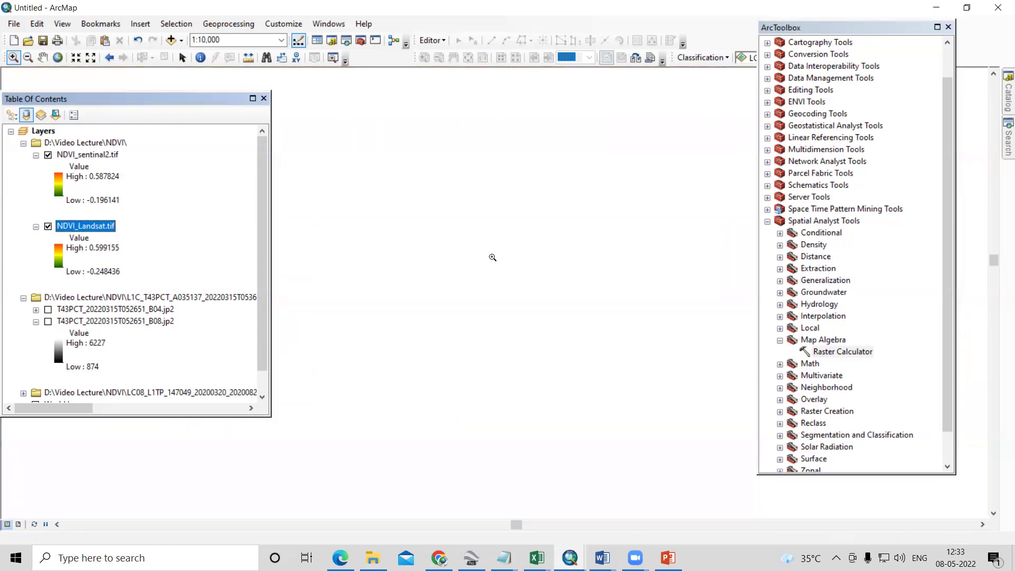
pyautogui.scroll(2, 482, 250)
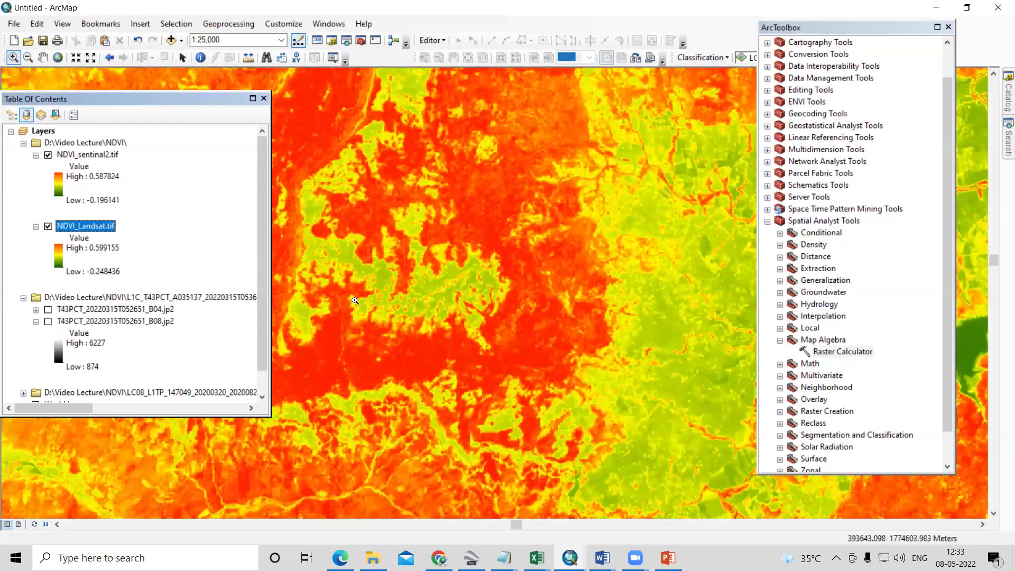
pyautogui.scroll(1, 519, 295)
pyautogui.scroll(1, 545, 287)
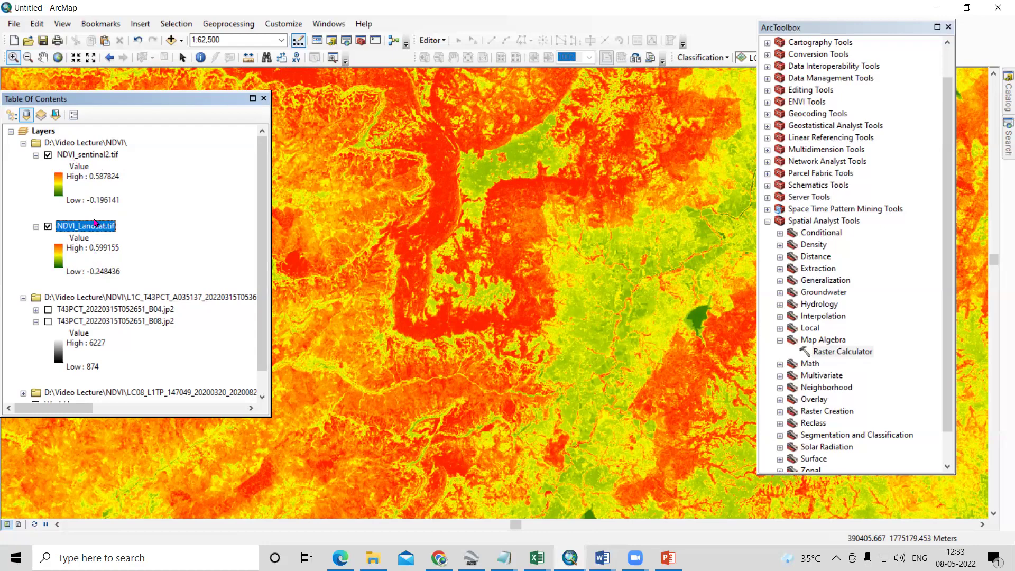
pyautogui.scroll(2, 517, 315)
pyautogui.scroll(3, 353, 209)
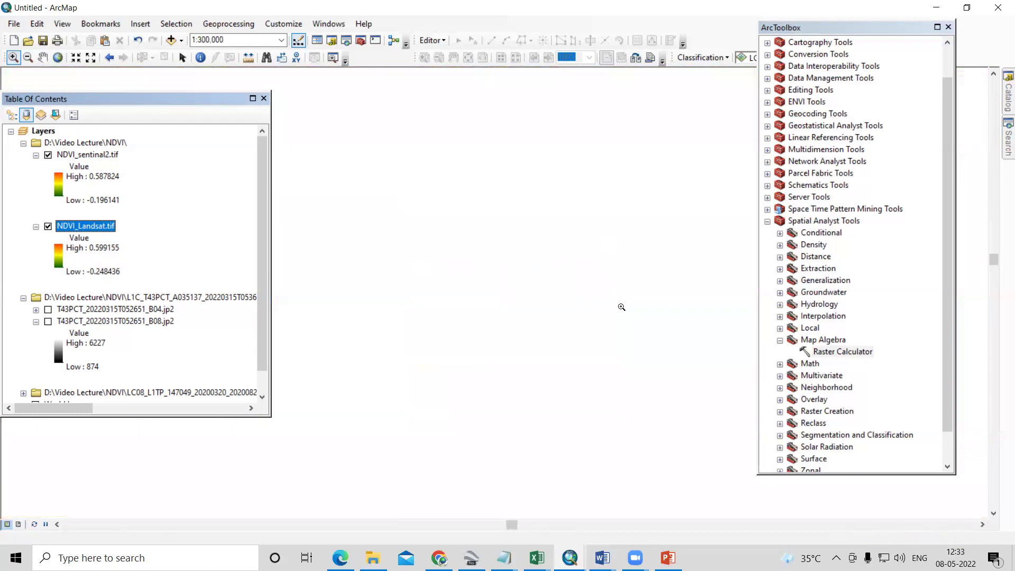
pyautogui.scroll(2, 444, 251)
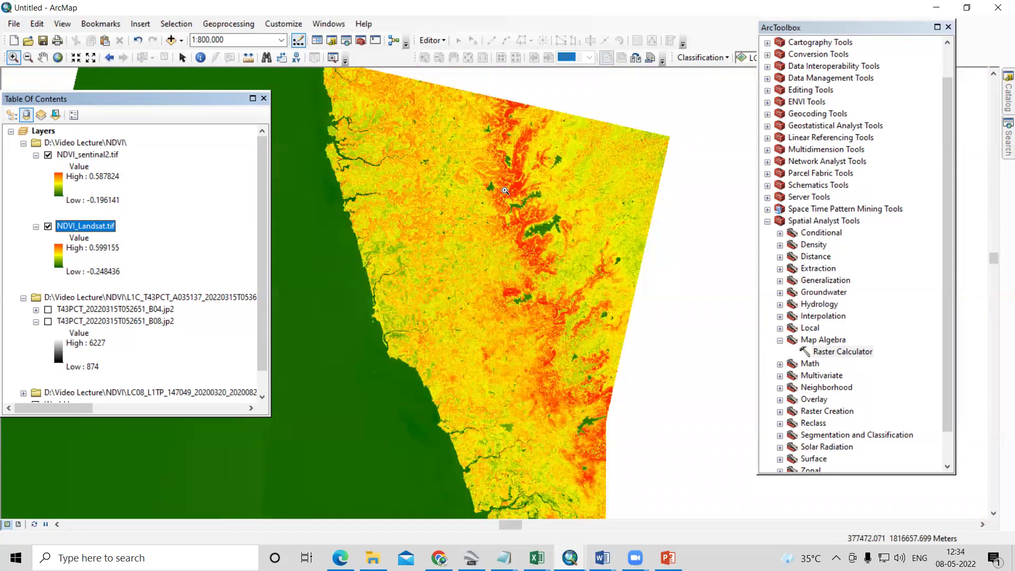
pyautogui.scroll(-3, 478, 189)
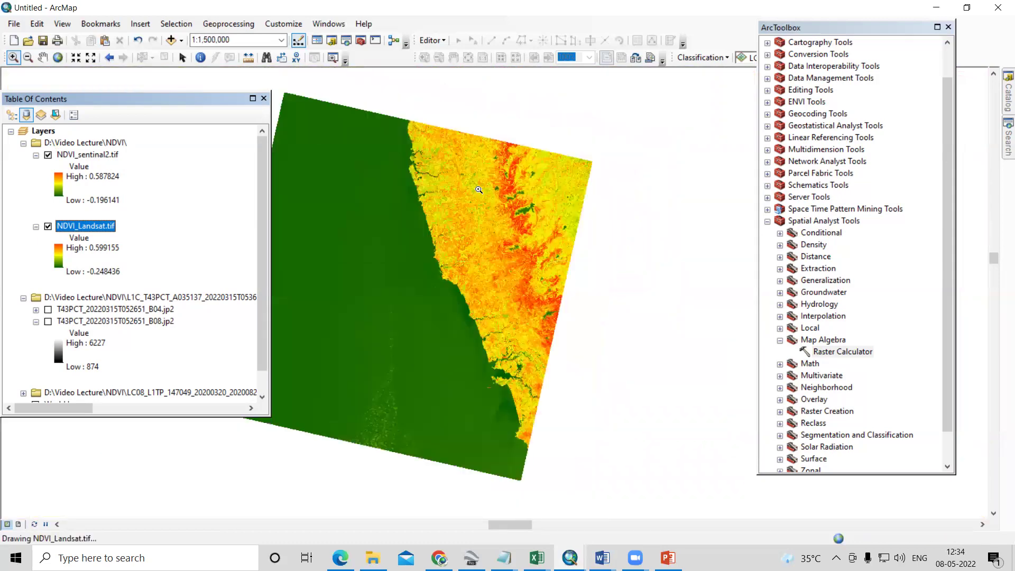